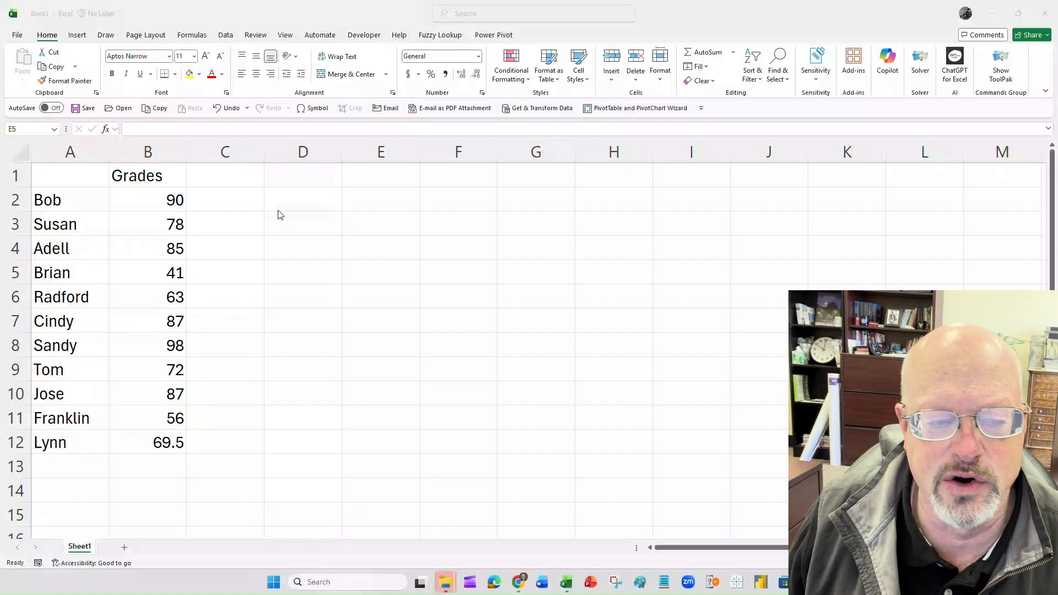
# - Add a Greater Than highlight rule to cell B2 for values above 89.9 with Green Fill with Dark Green Text
pyautogui.click(148, 202)
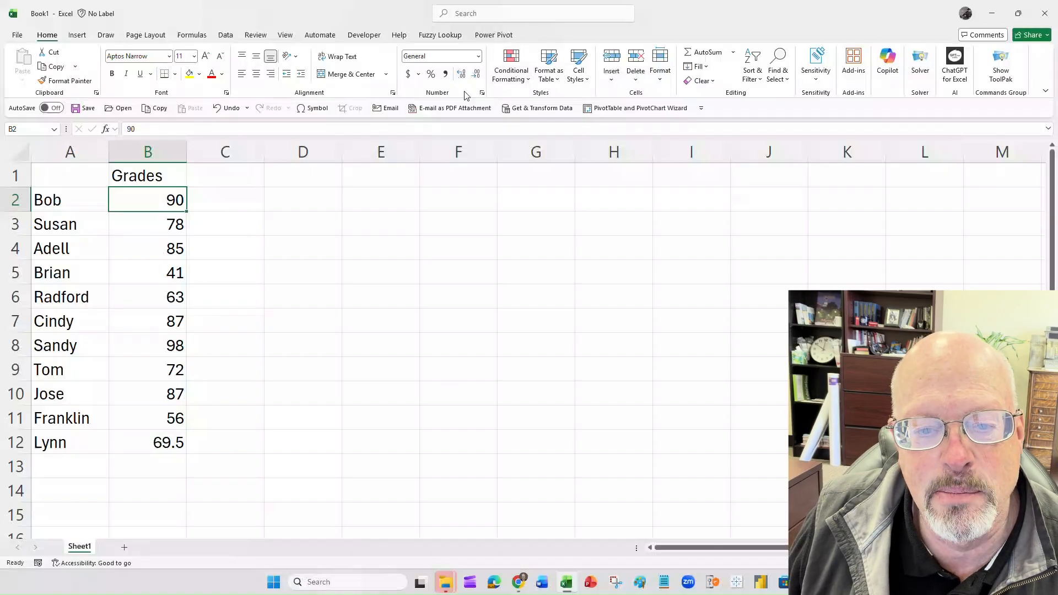
pyautogui.click(529, 80)
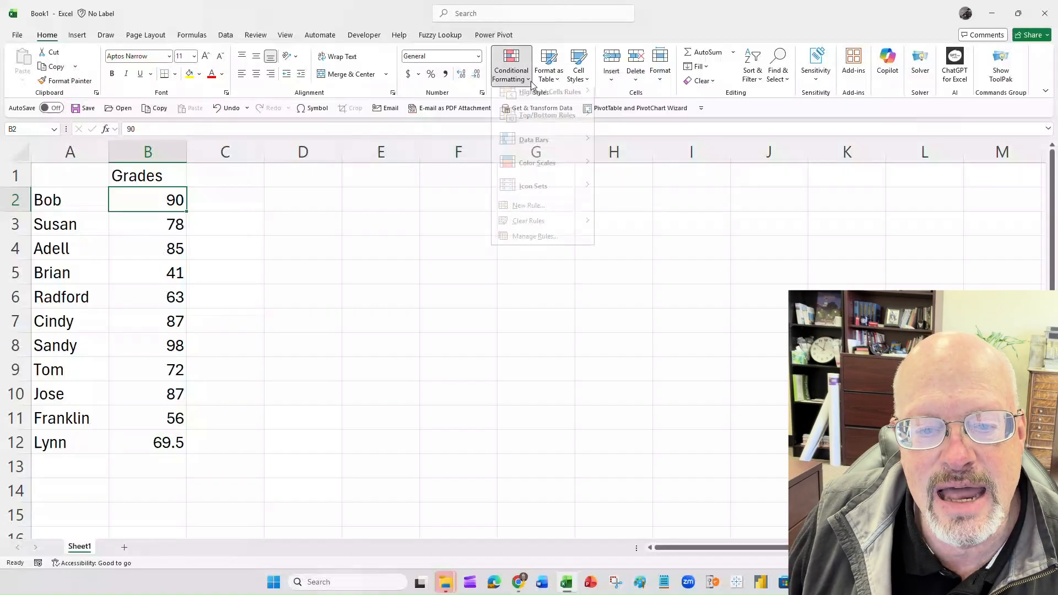
pyautogui.moveTo(536, 105)
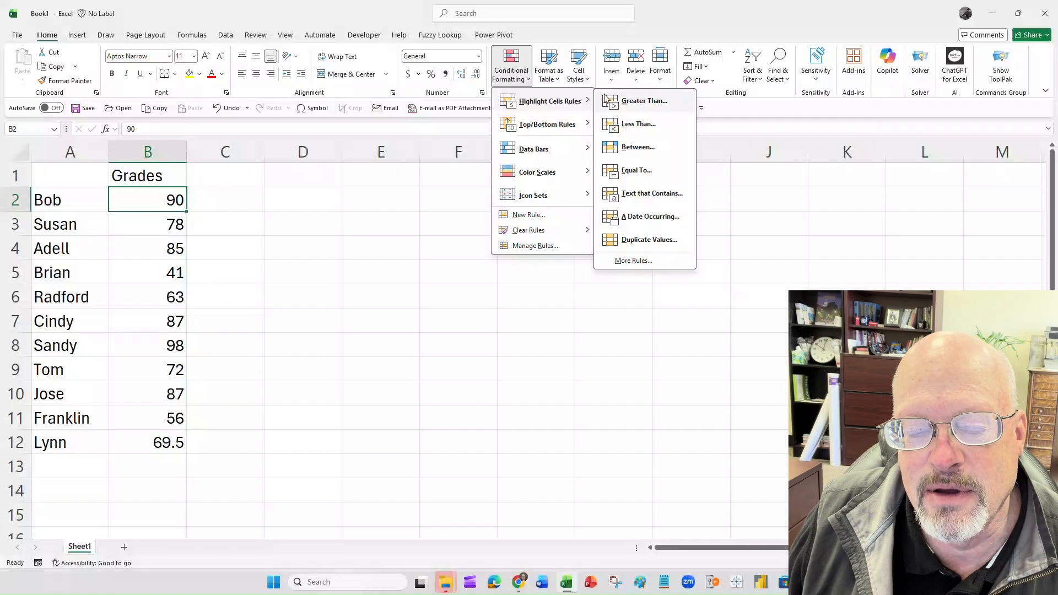
pyautogui.click(639, 102)
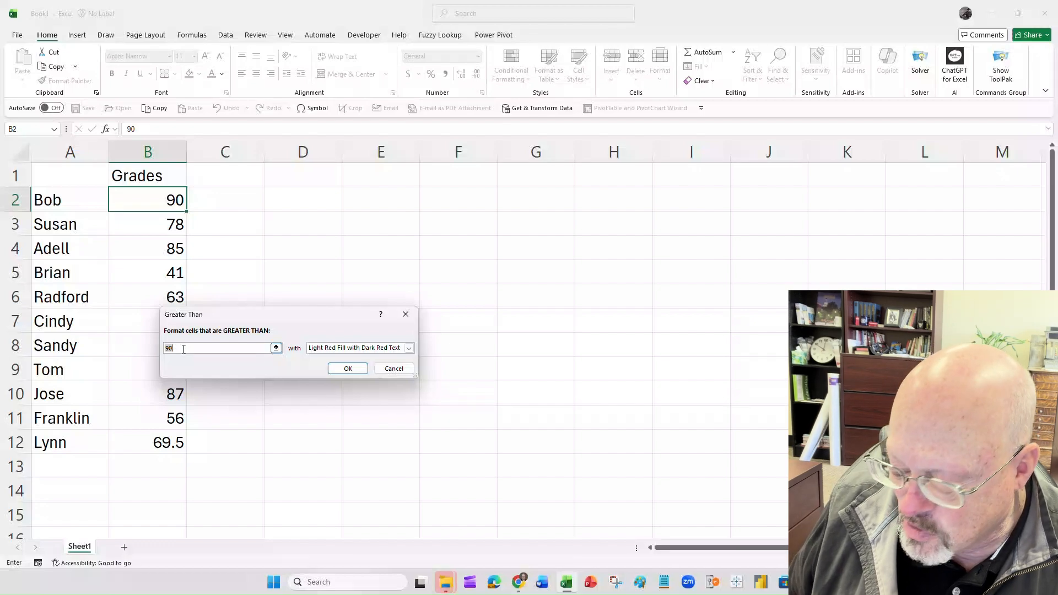
pyautogui.write('89.9')
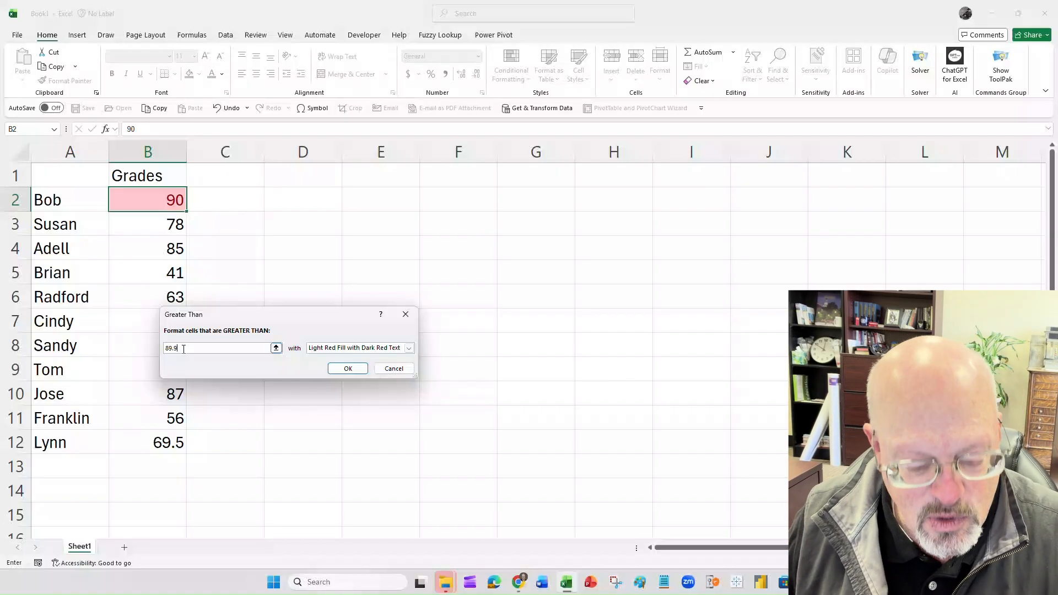
pyautogui.click(410, 349)
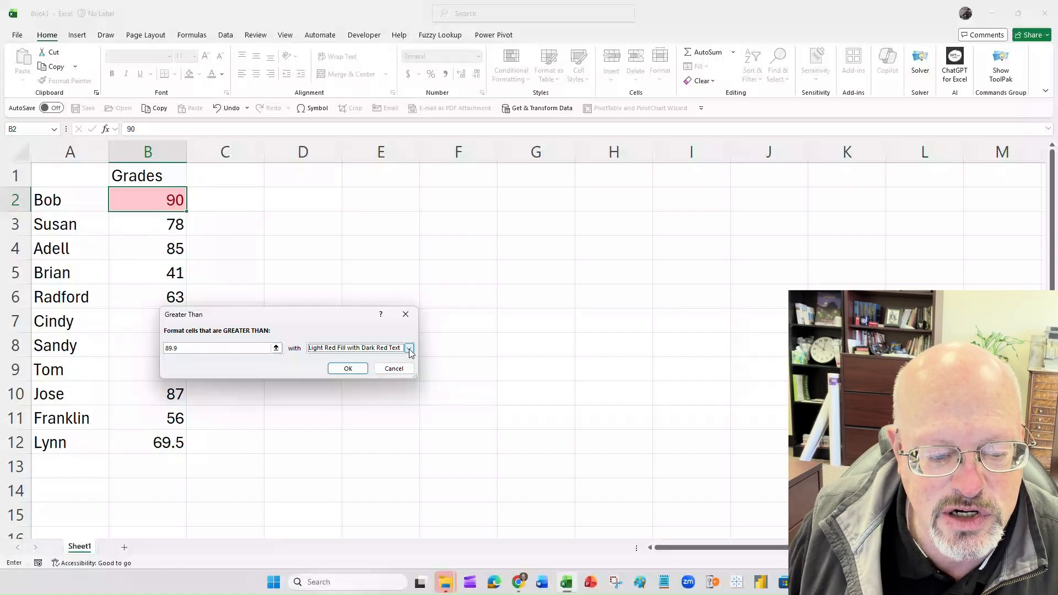
pyautogui.click(409, 349)
pyautogui.click(378, 373)
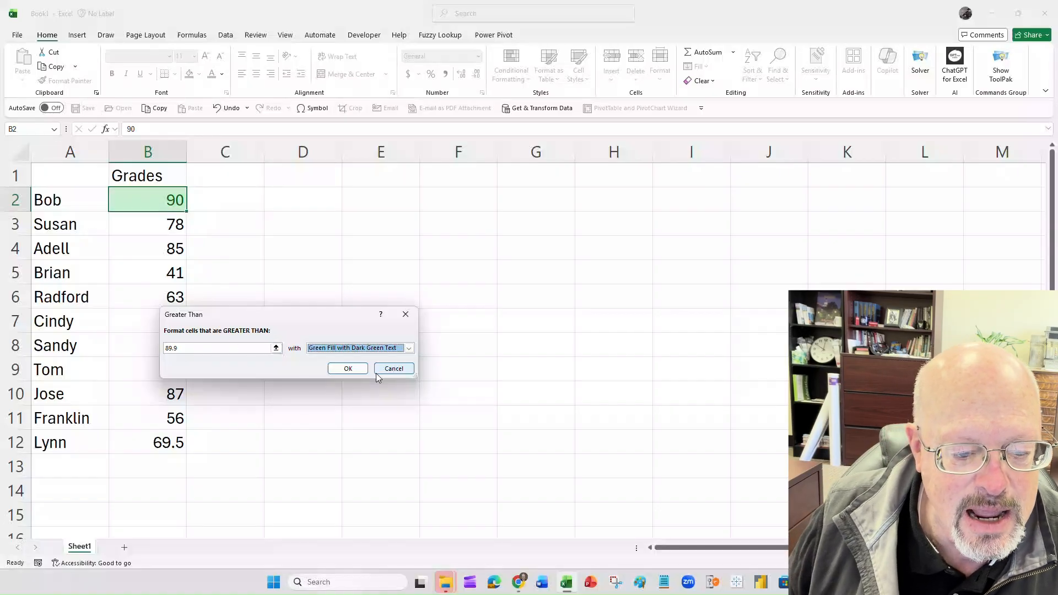
pyautogui.click(348, 368)
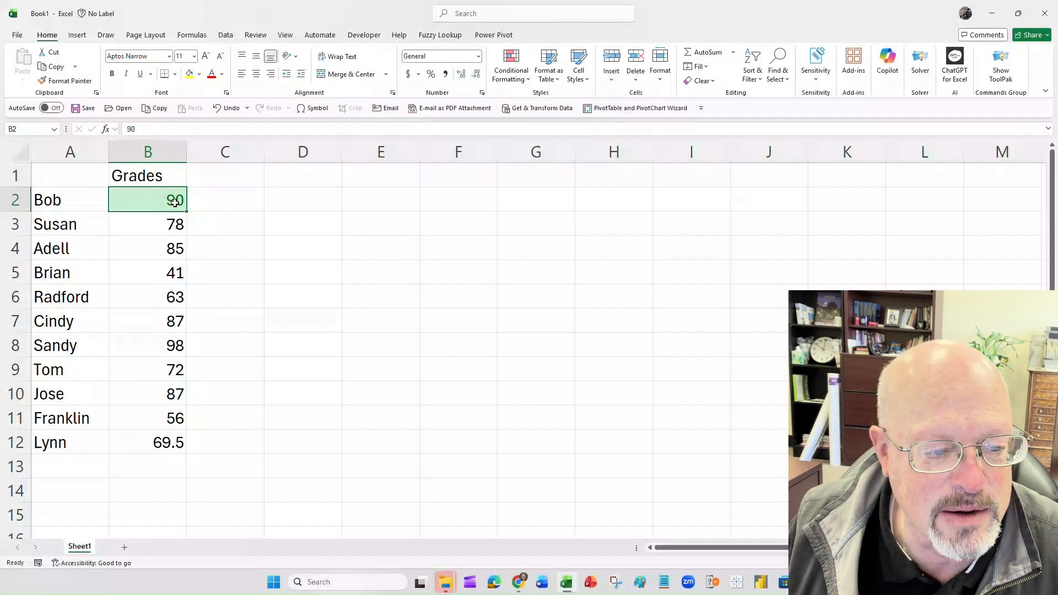
# - Test the highlight rule by entering 85 and then 89.9 in cell B2
pyautogui.write('85')
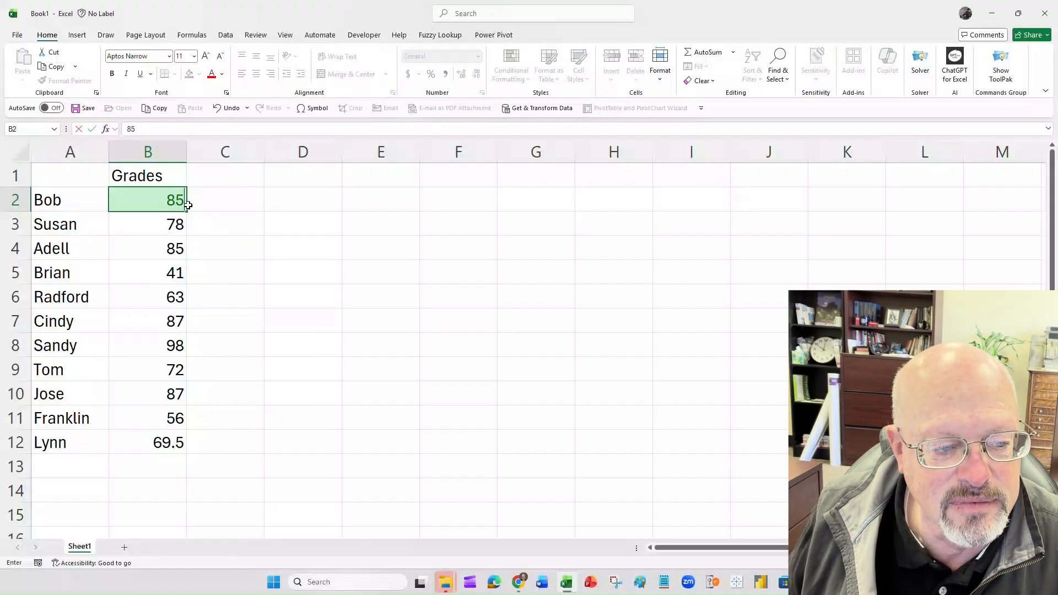
pyautogui.press('Return')
pyautogui.press('Up')
pyautogui.write('89.9')
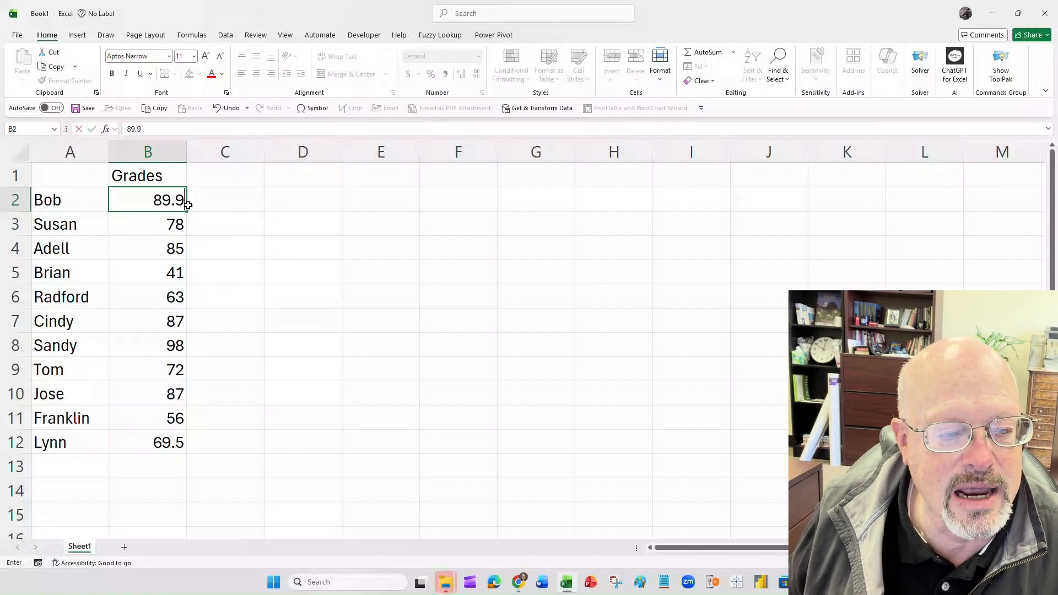
pyautogui.press('Return')
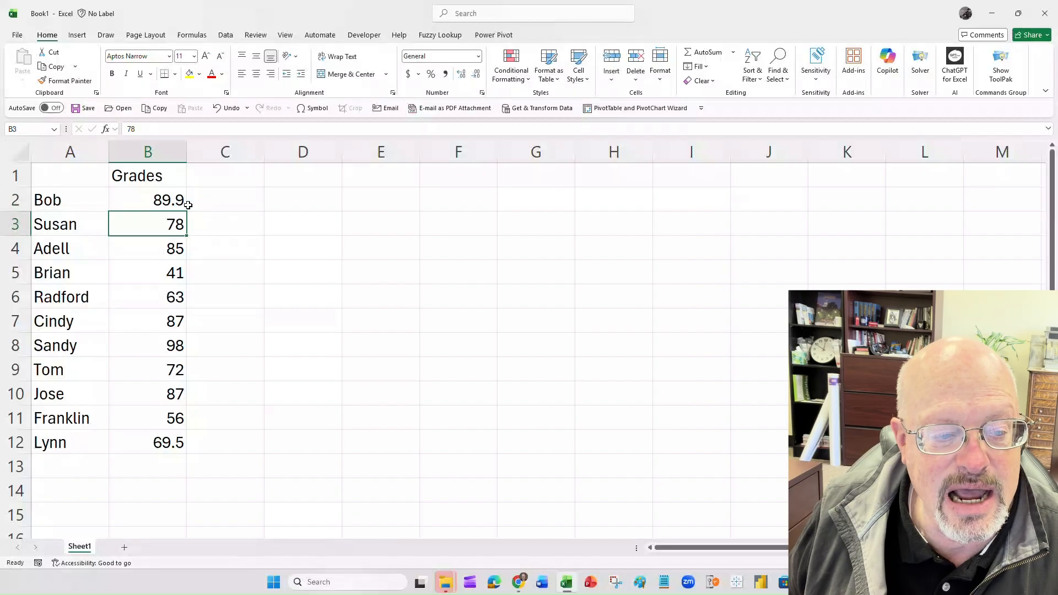
# - Set up a Between highlight rule for cell B2 with limits 80 and 89.9
pyautogui.press('Up')
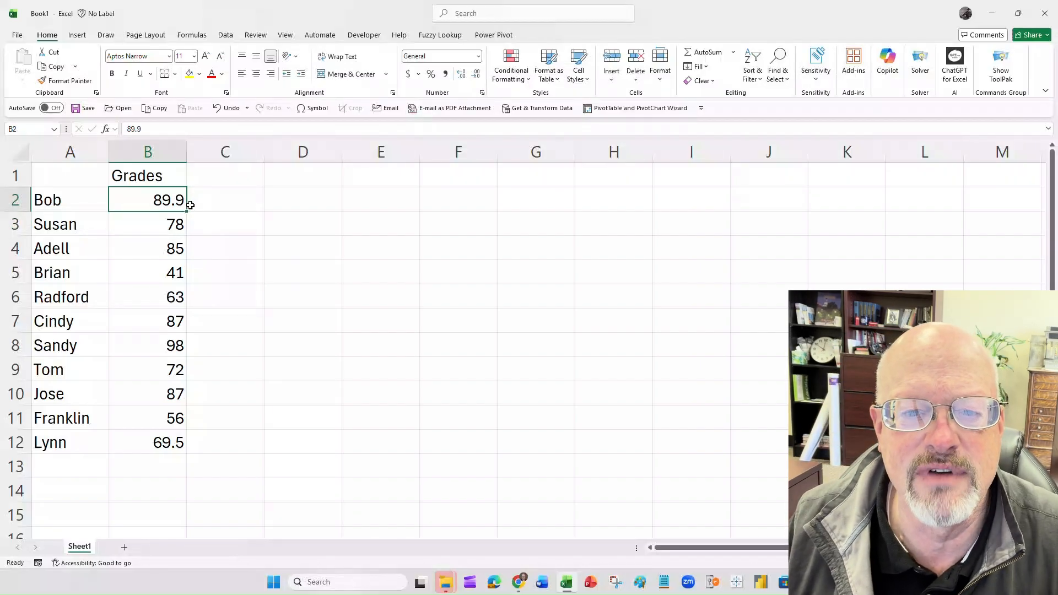
pyautogui.click(528, 80)
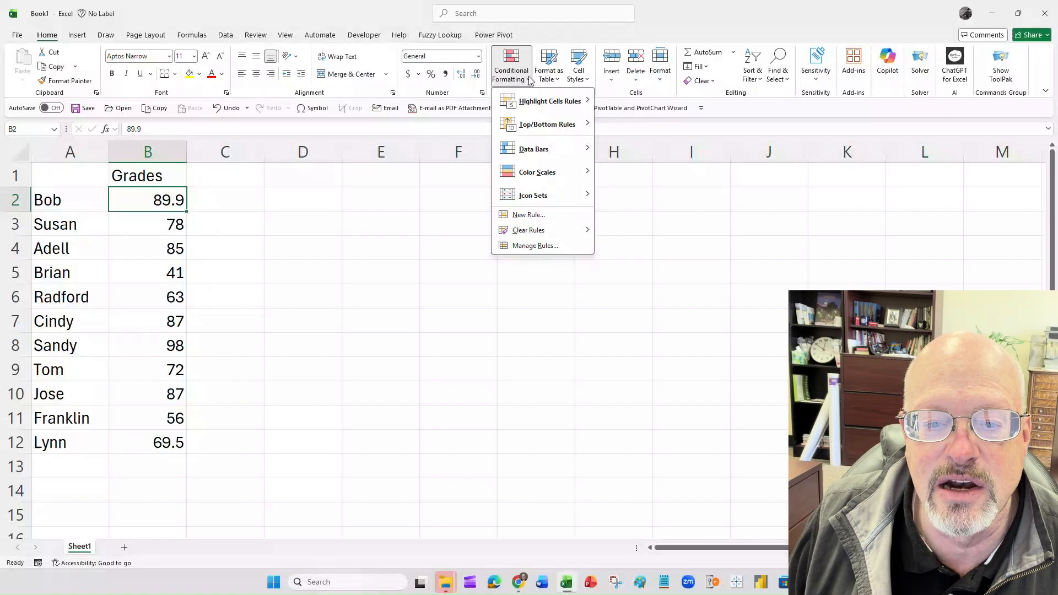
pyautogui.moveTo(530, 100)
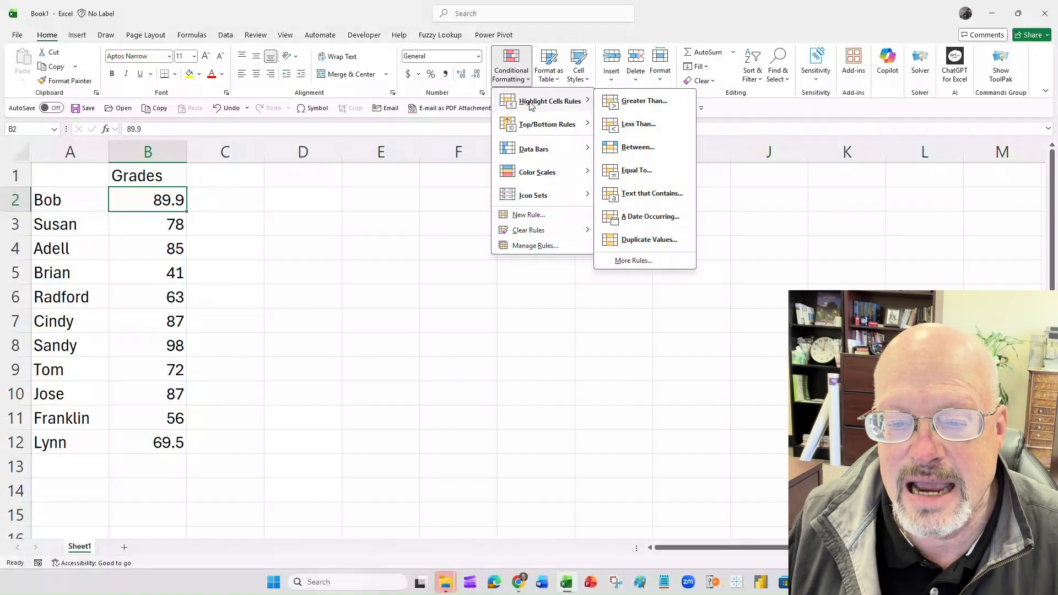
pyautogui.click(640, 147)
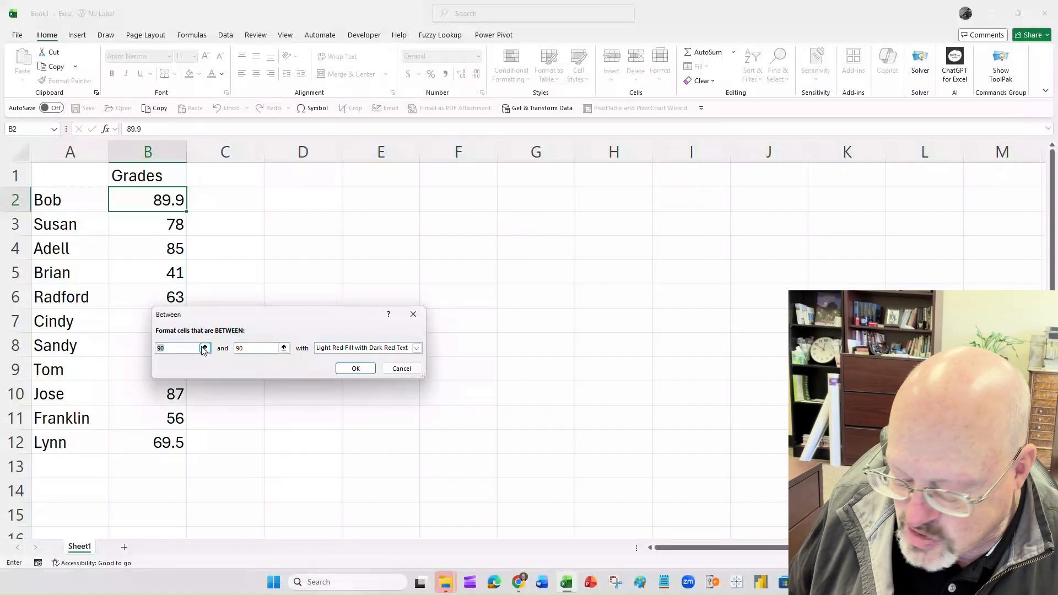
pyautogui.write('8')
pyautogui.press('Tab')
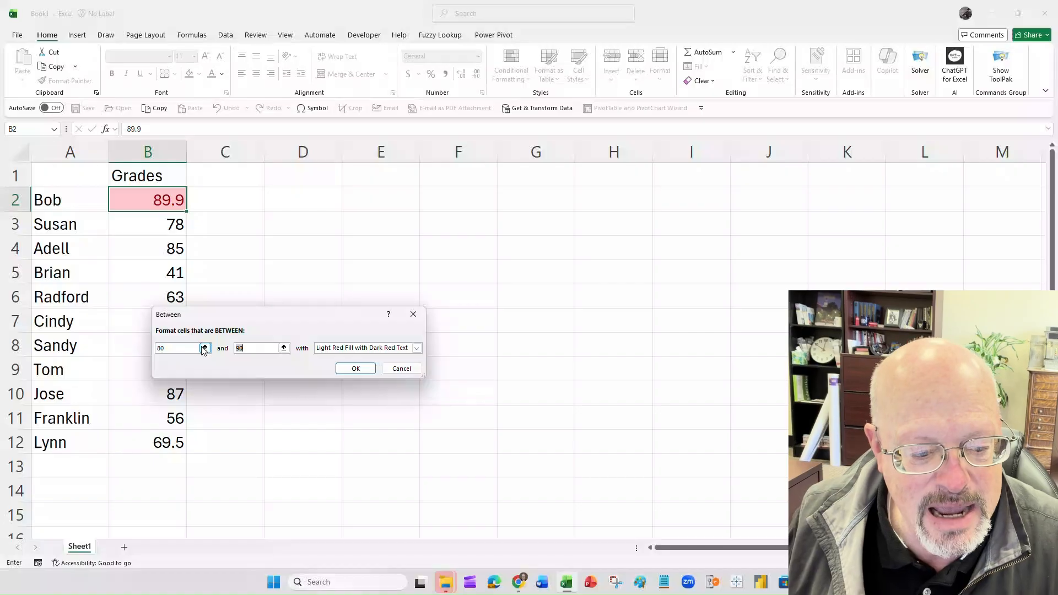
pyautogui.write('89.9')
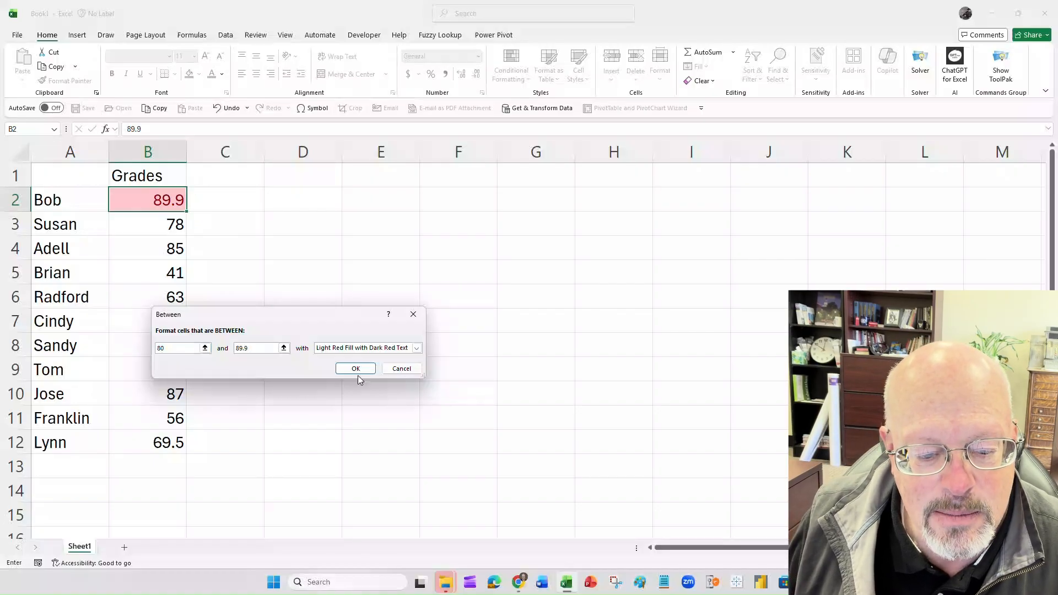
# - Give the Between rule a custom format with a light blue fill and apply it
pyautogui.click(417, 348)
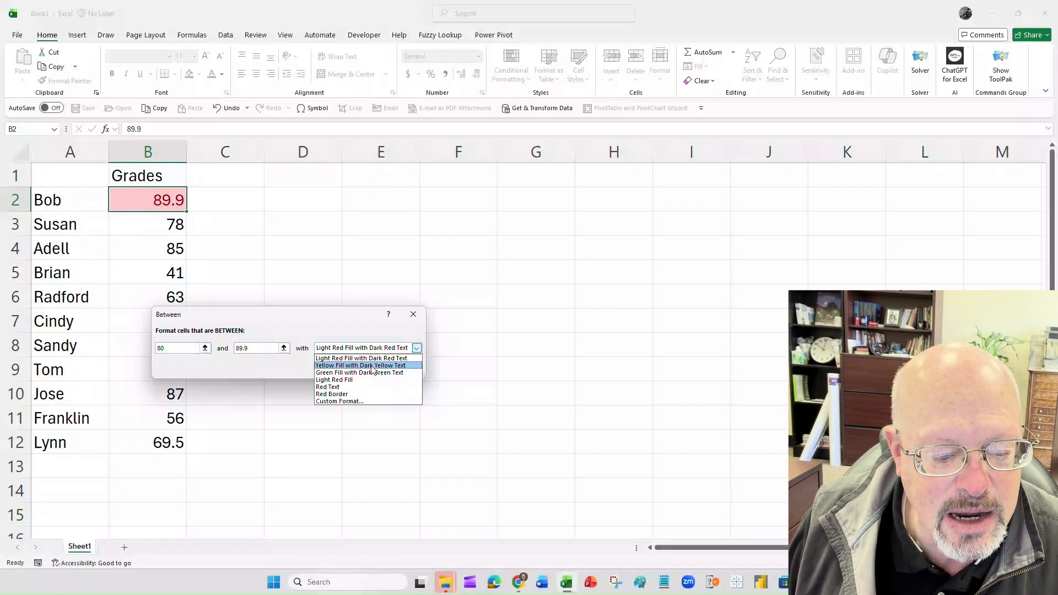
pyautogui.click(348, 402)
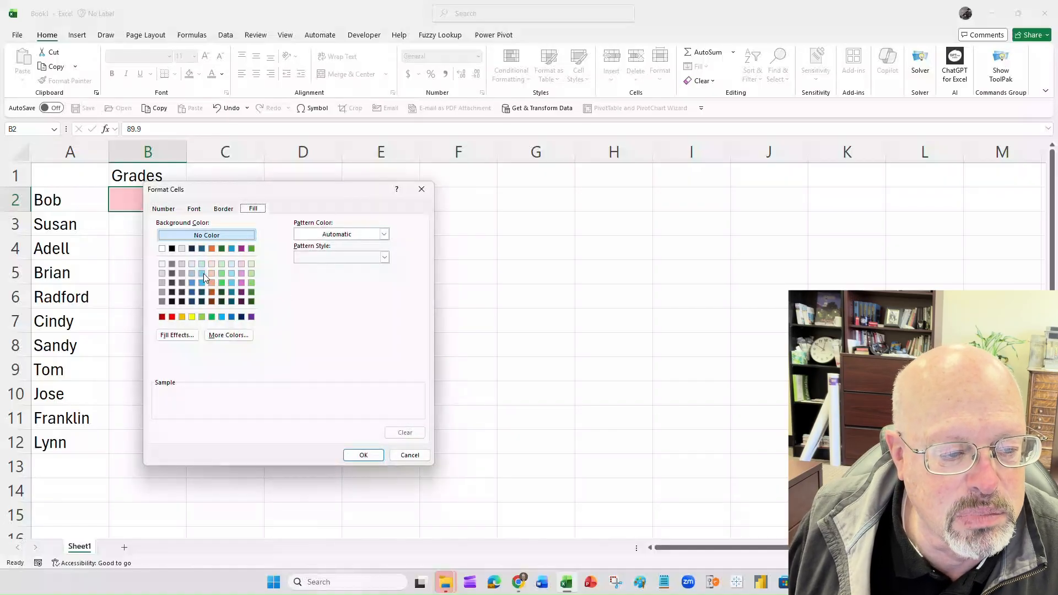
pyautogui.click(203, 274)
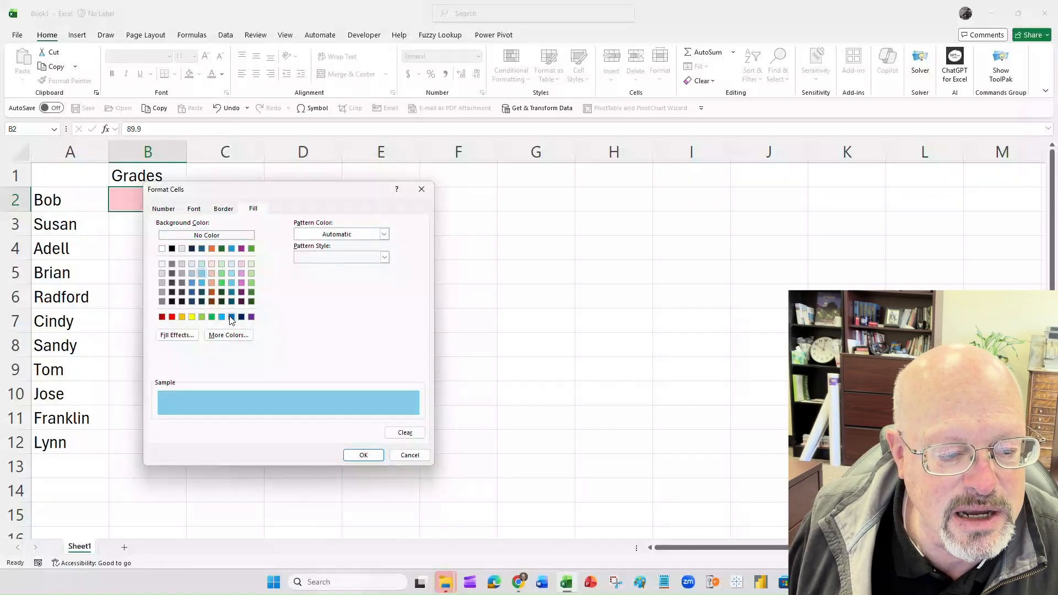
pyautogui.click(361, 455)
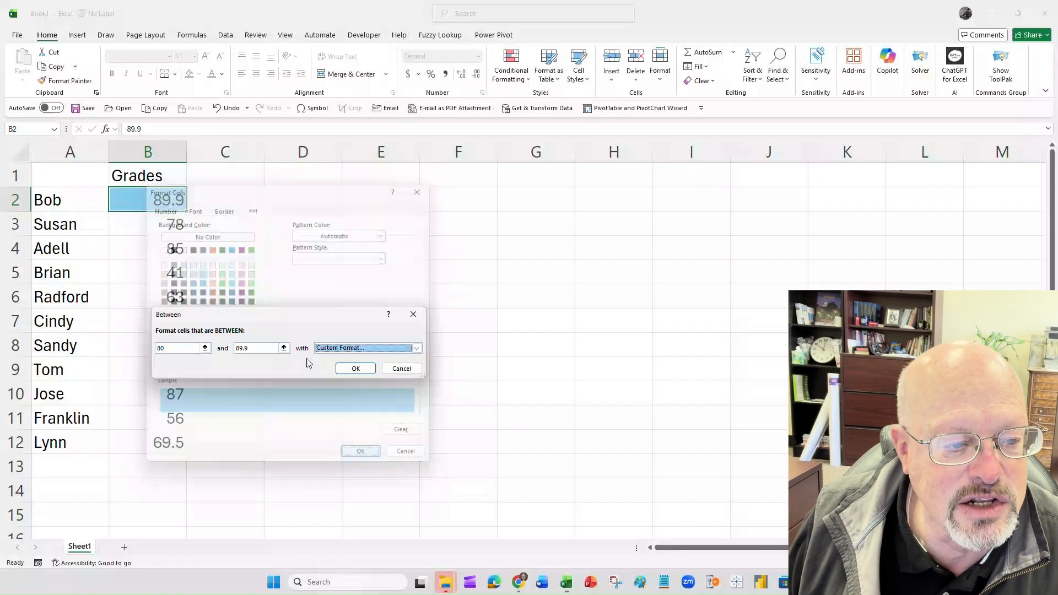
pyautogui.click(356, 369)
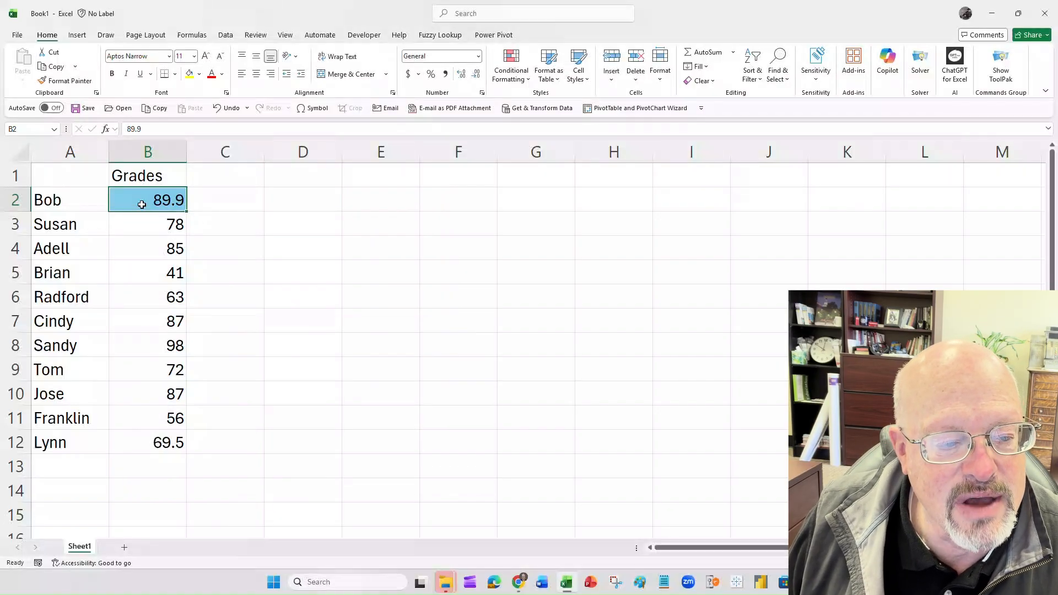
# - Test both highlight rules by entering 90, 95 and finally 85 in cell B2
pyautogui.write('90')
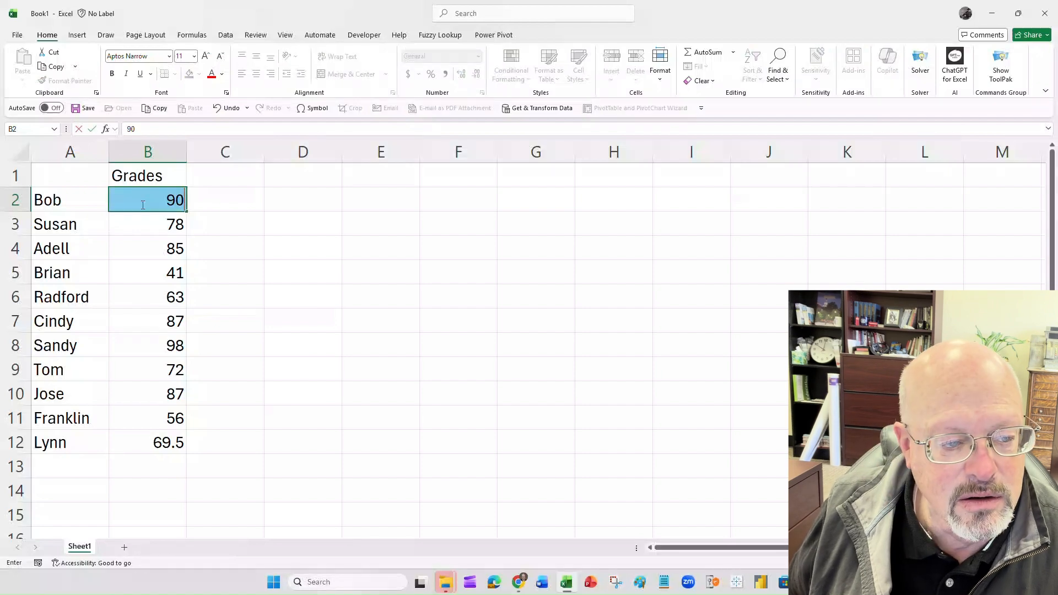
pyautogui.press('Return')
pyautogui.click(141, 204)
pyautogui.write('95')
pyautogui.press('Return')
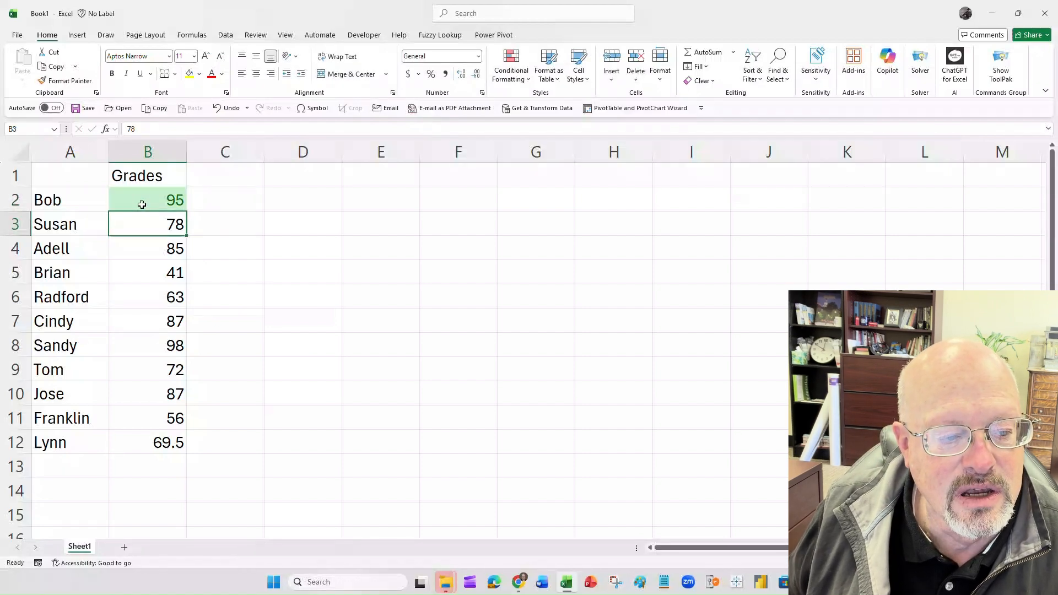
pyautogui.click(142, 204)
pyautogui.write('85')
pyautogui.press('Return')
pyautogui.click(141, 205)
pyautogui.press('Return')
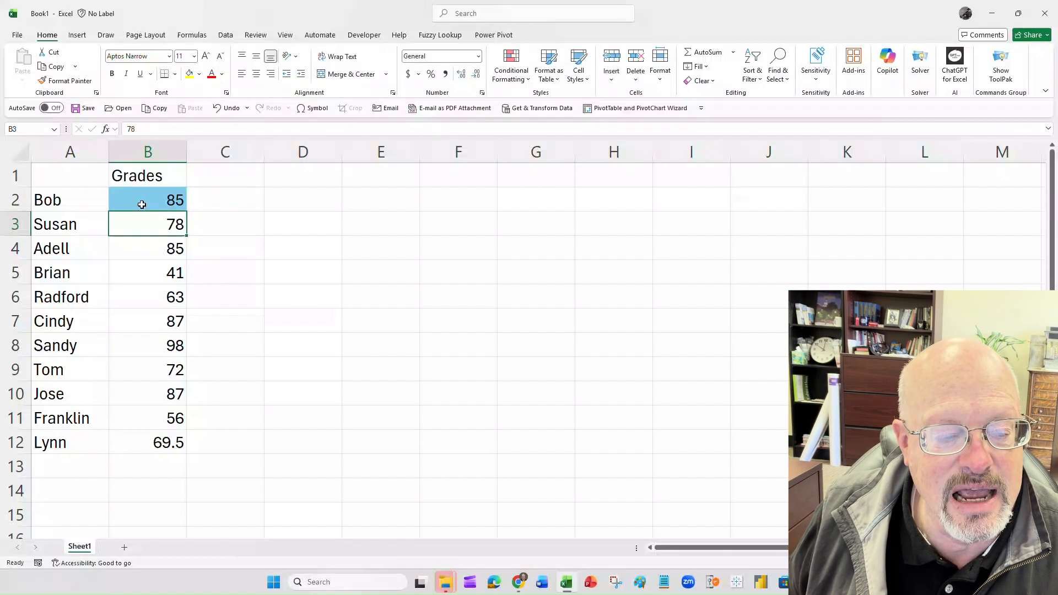
# - Add a Between highlight rule to cell B2 for 70 to 79.9 with Yellow Fill with Dark Yellow Text
pyautogui.click(141, 204)
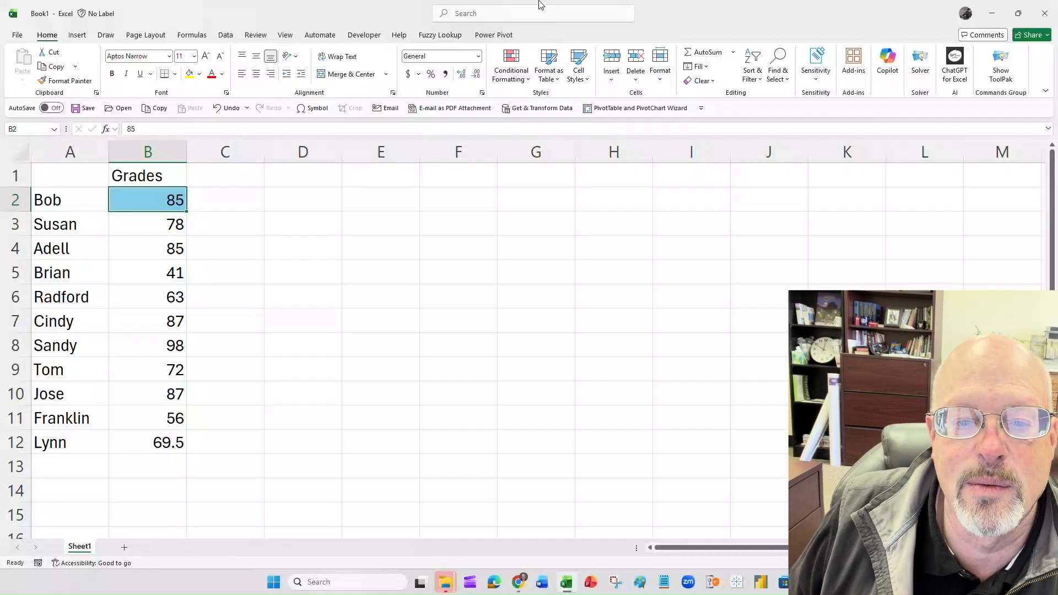
pyautogui.click(527, 82)
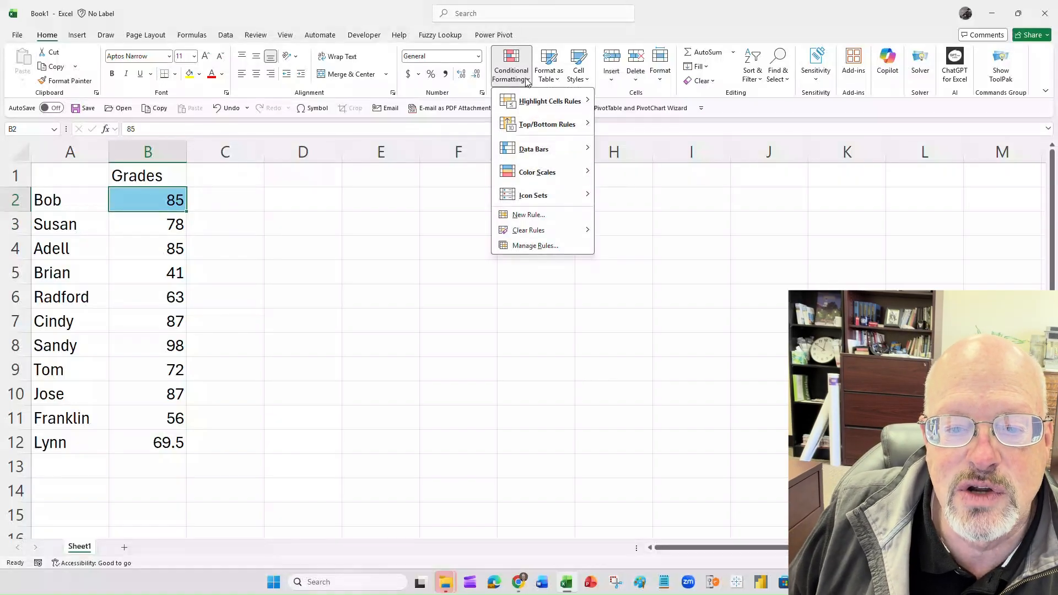
pyautogui.moveTo(535, 104)
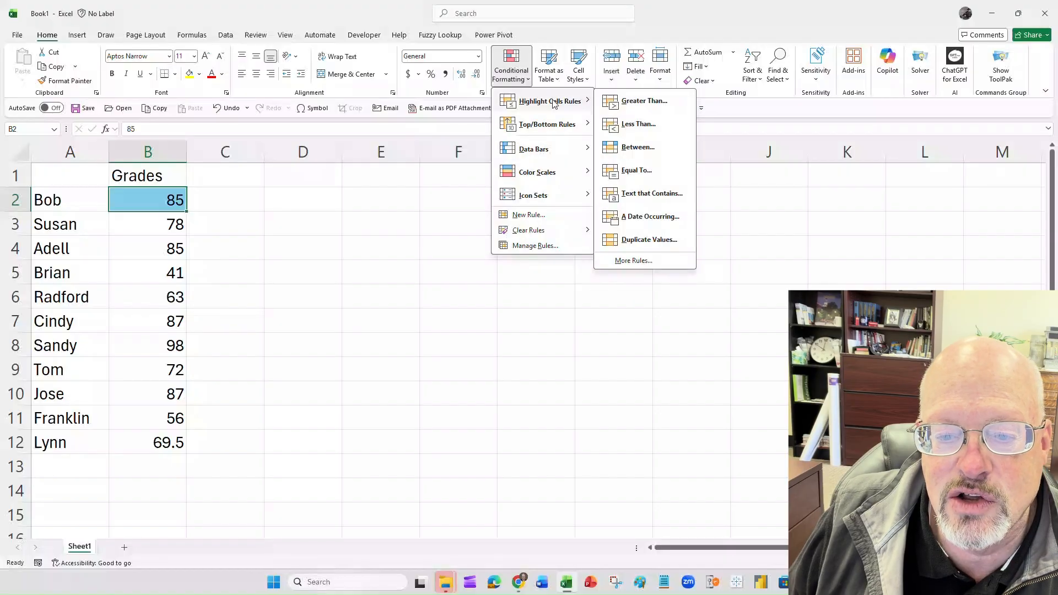
pyautogui.click(624, 148)
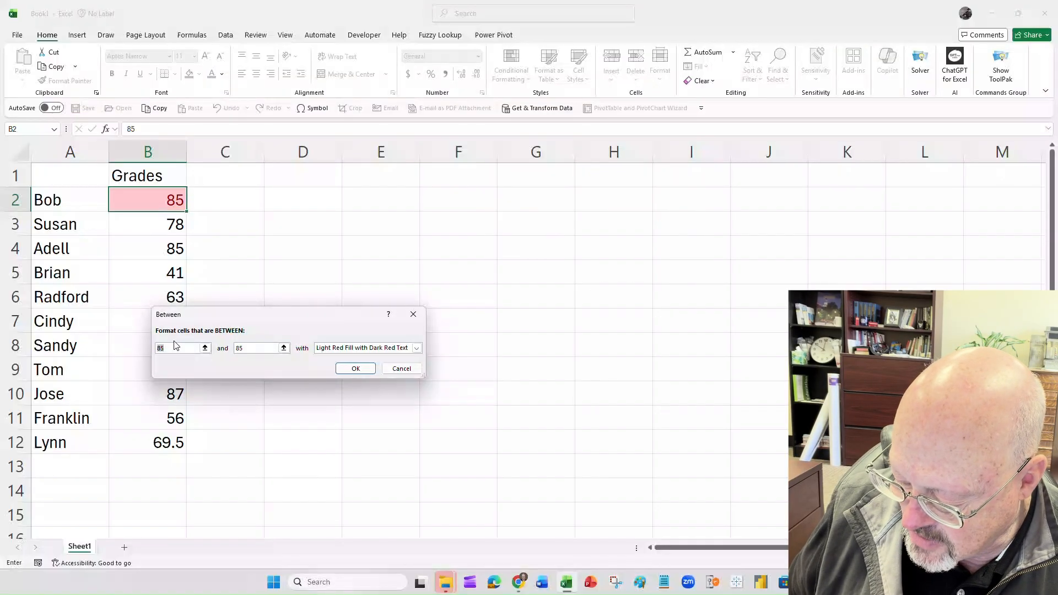
pyautogui.write('70')
pyautogui.press('Tab')
pyautogui.write('79')
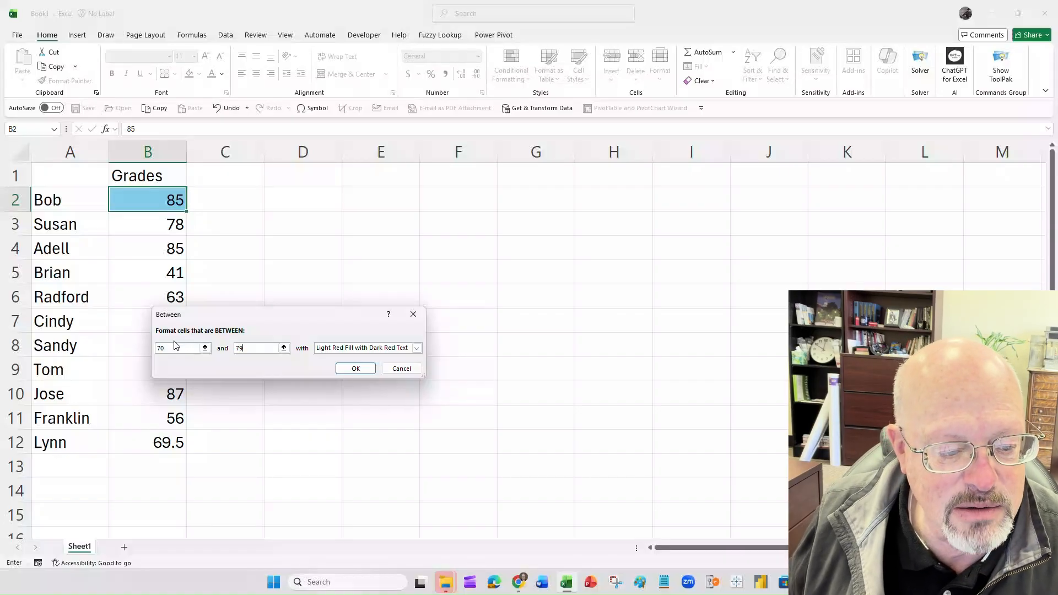
pyautogui.click(416, 348)
pyautogui.click(375, 366)
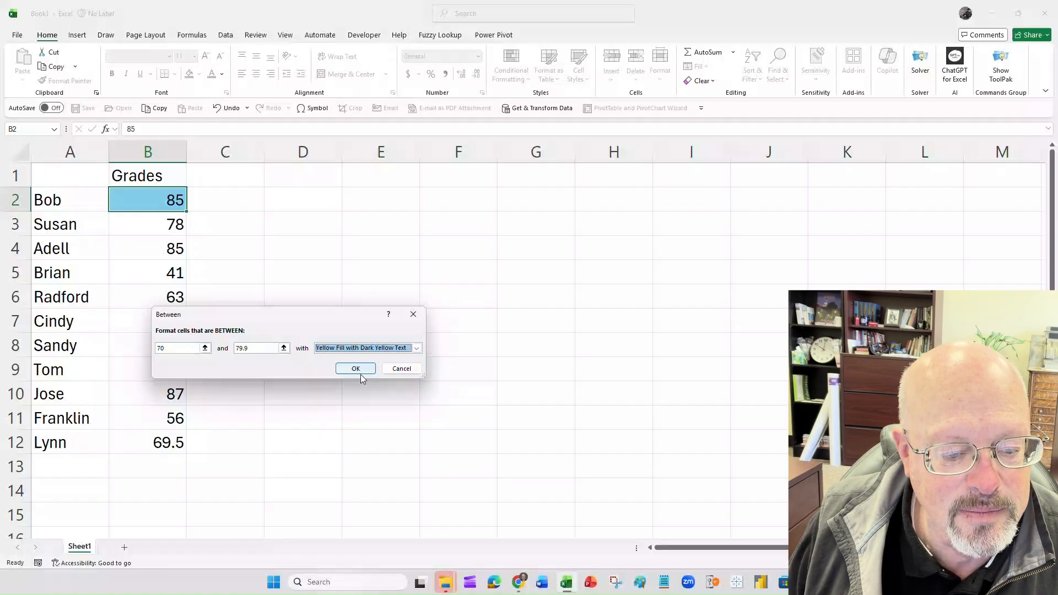
pyautogui.click(356, 371)
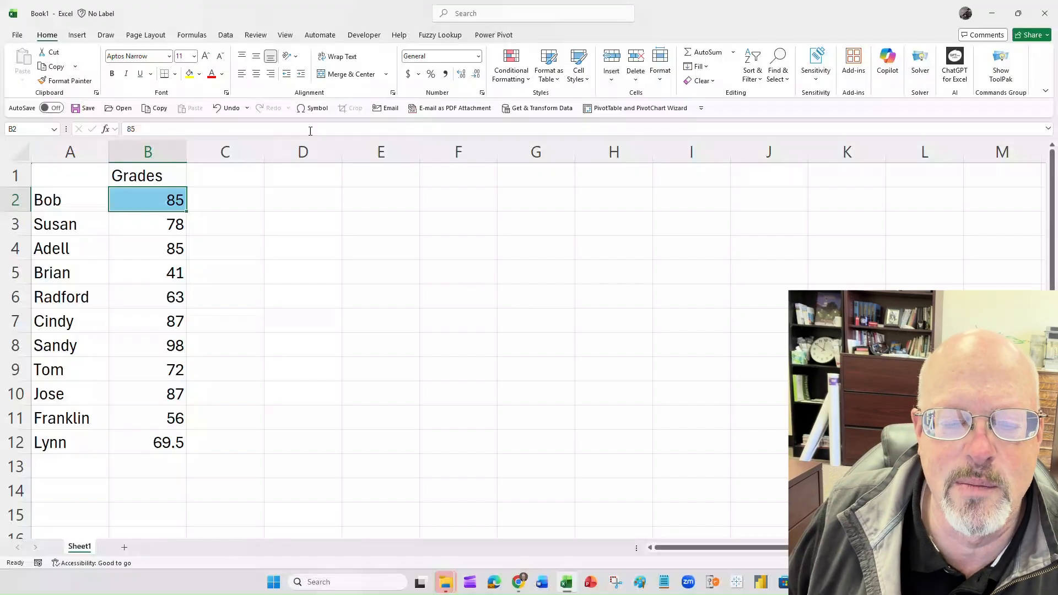
# - Add a Less Than highlight rule to cell B2 for values under 60 with Light Red Fill with Dark Red Text
pyautogui.click(526, 82)
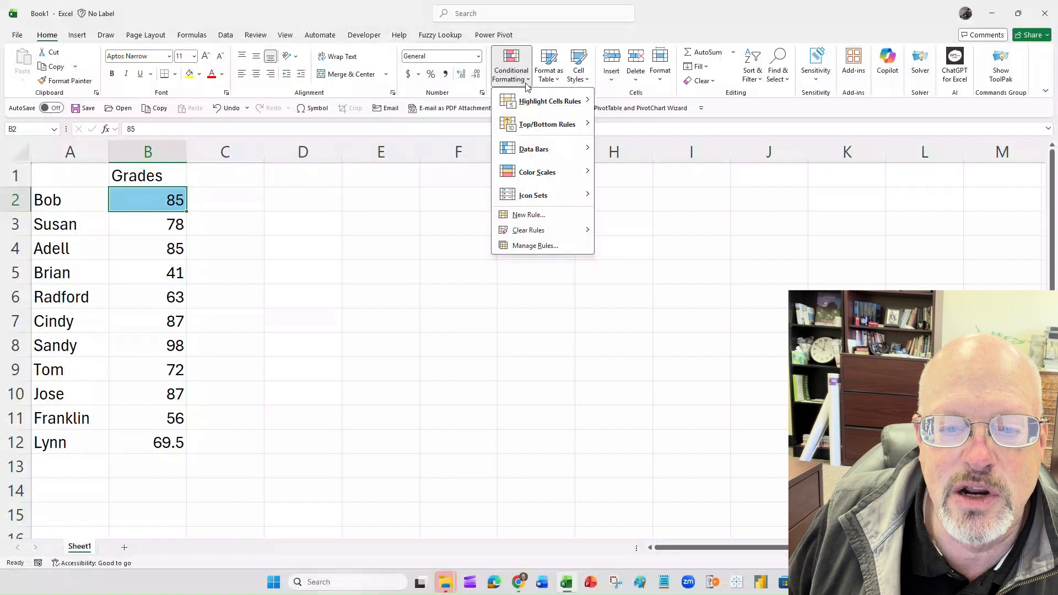
pyautogui.moveTo(532, 101)
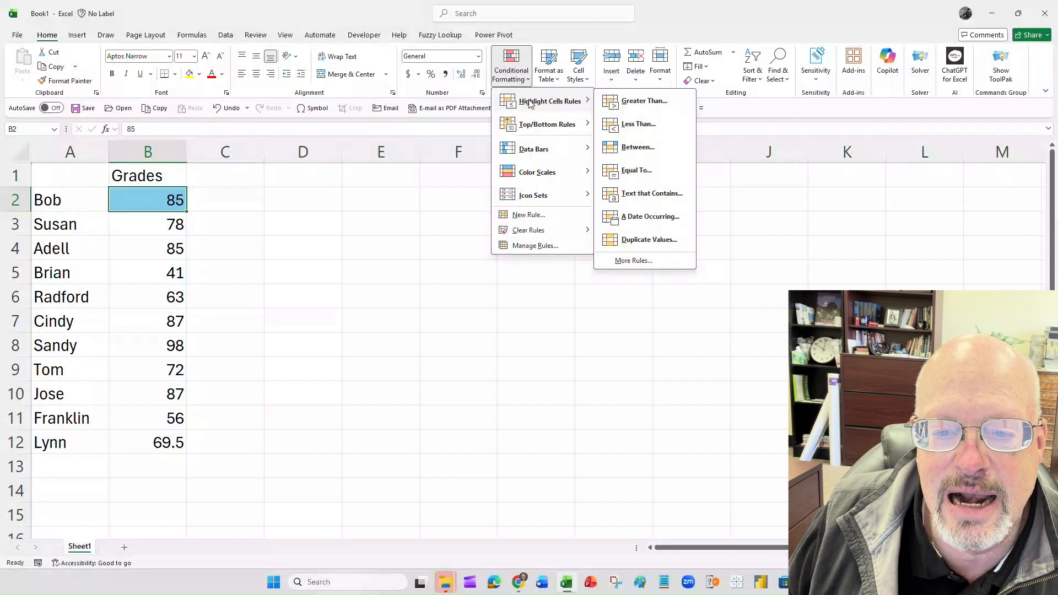
pyautogui.click(627, 132)
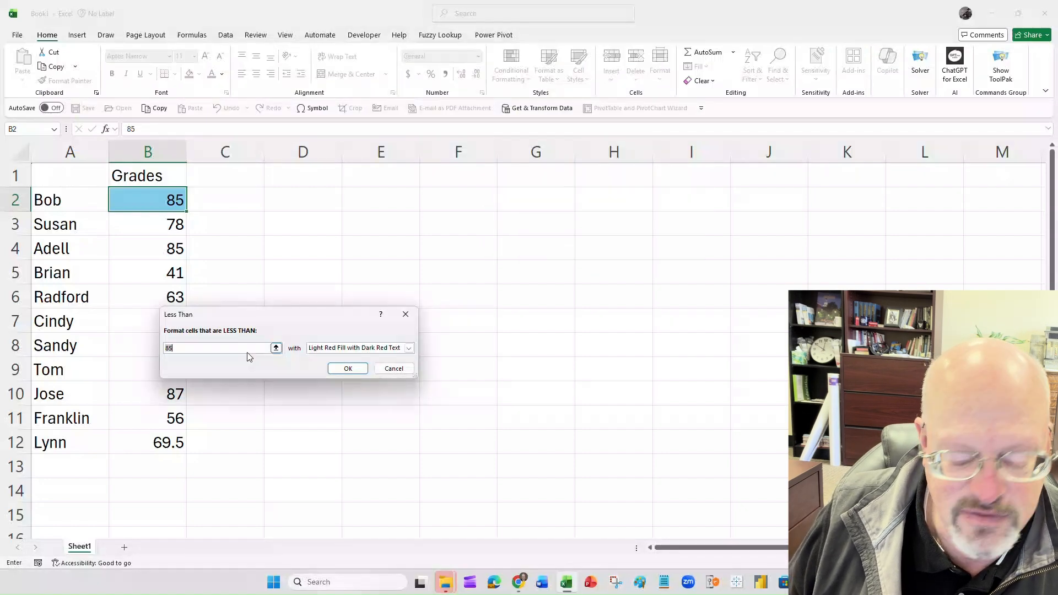
pyautogui.write('60')
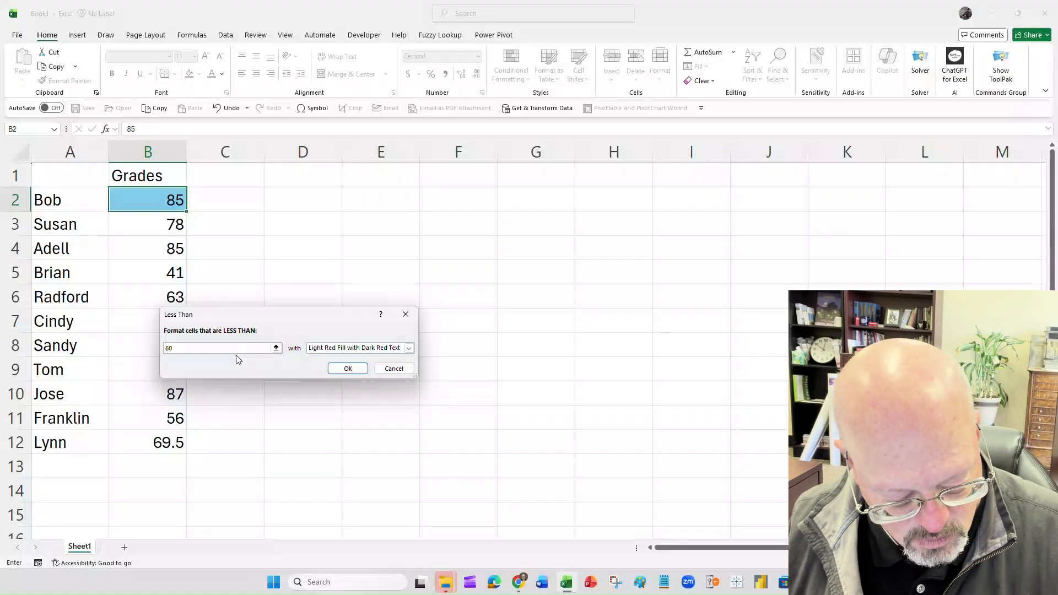
pyautogui.click(348, 369)
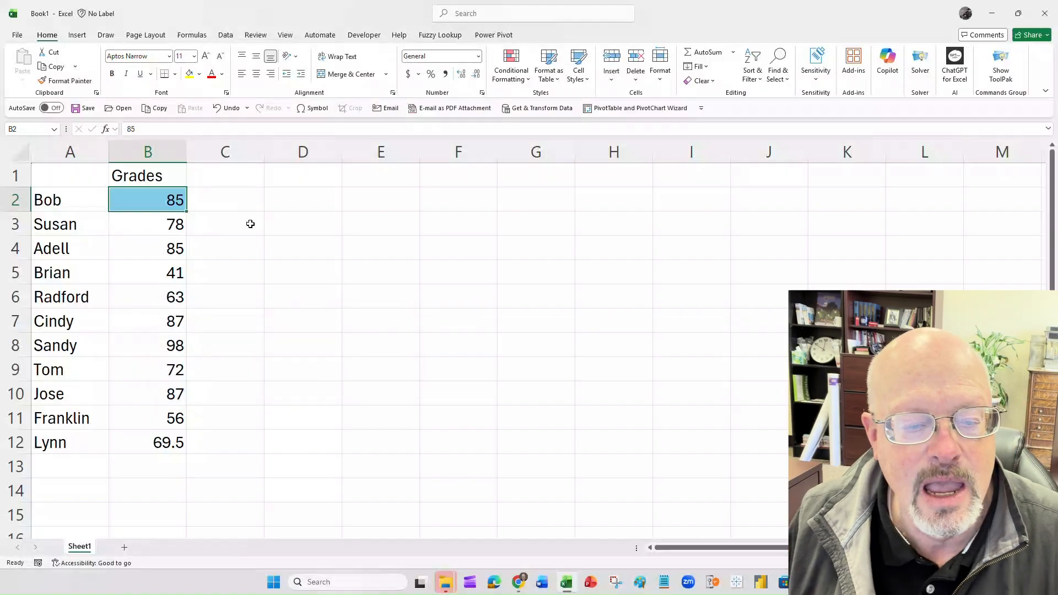
# - Review cell B2's rules in the Conditional Formatting Rules Manager and inspect the settings of the rule for values below 60
pyautogui.click(528, 83)
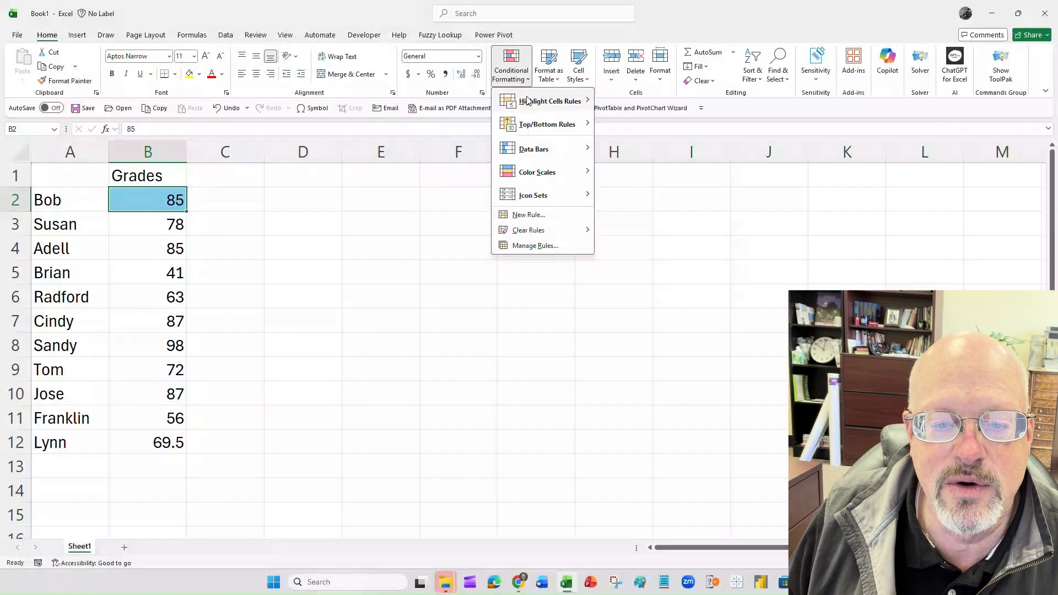
pyautogui.moveTo(529, 113)
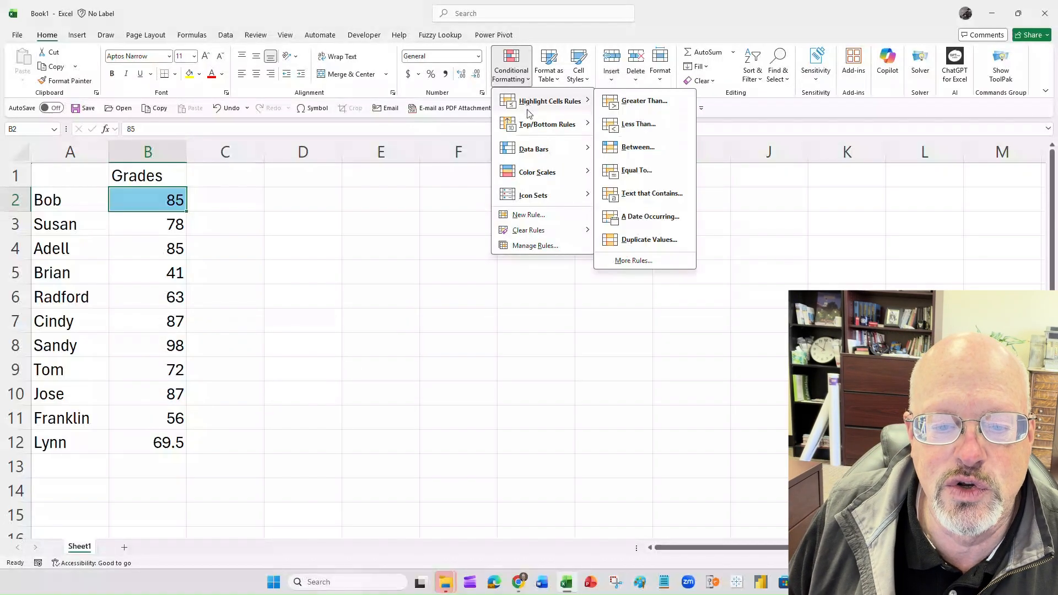
pyautogui.click(518, 247)
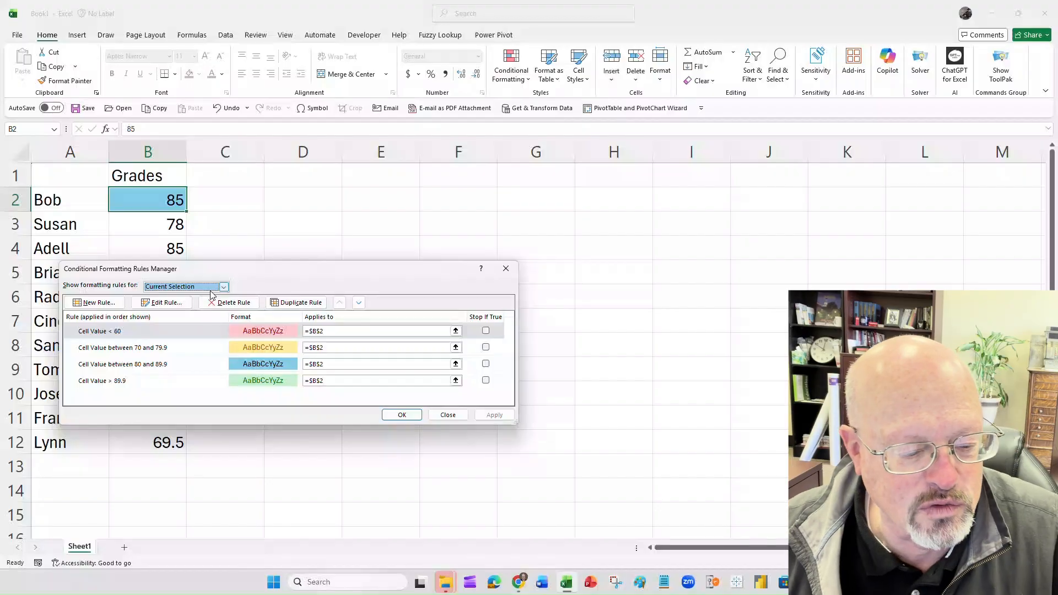
pyautogui.click(206, 330)
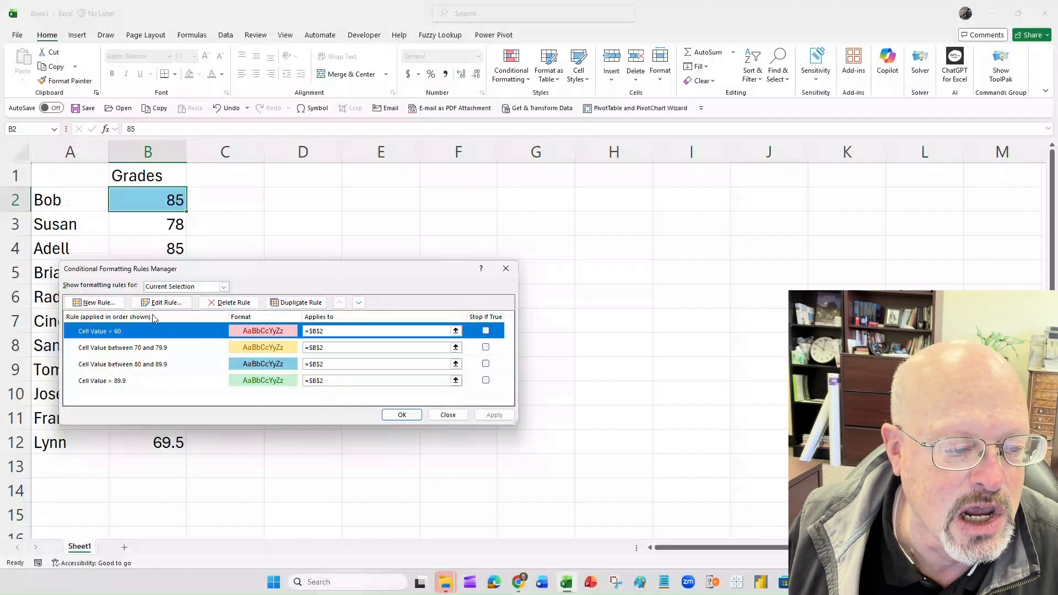
pyautogui.click(165, 303)
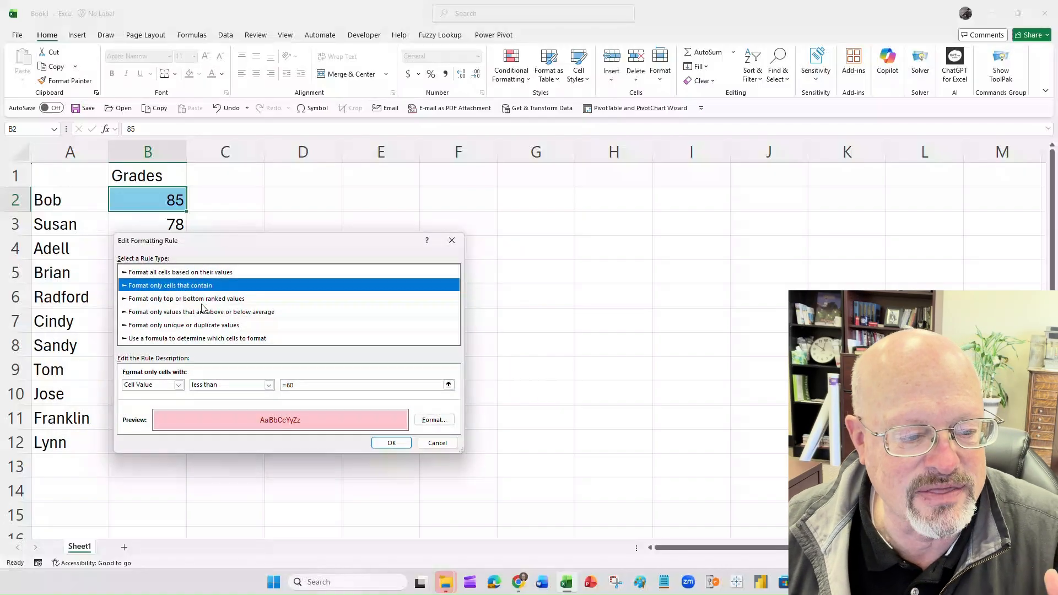
pyautogui.click(437, 444)
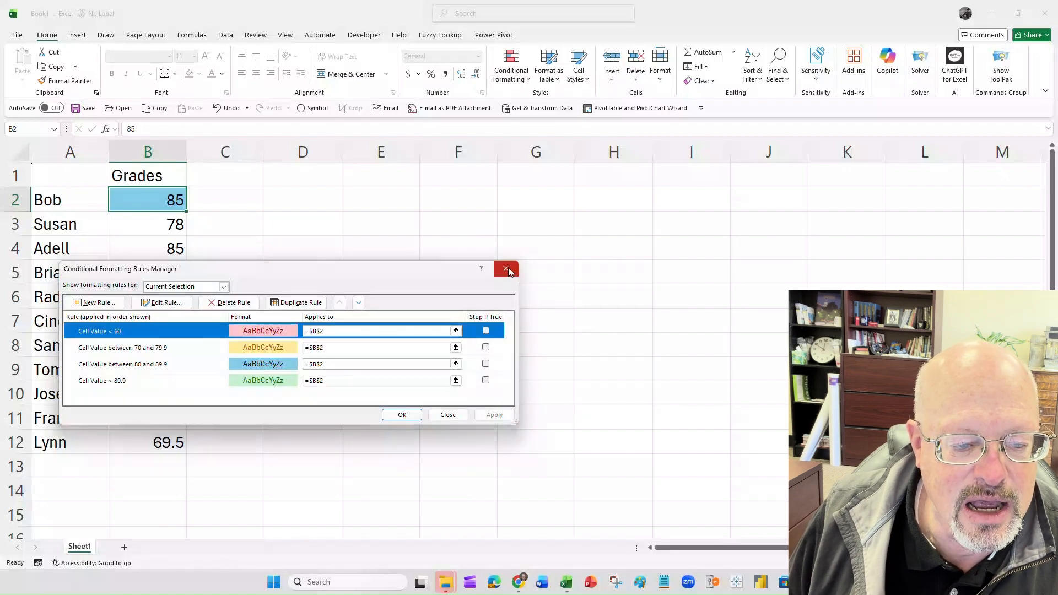
pyautogui.click(402, 415)
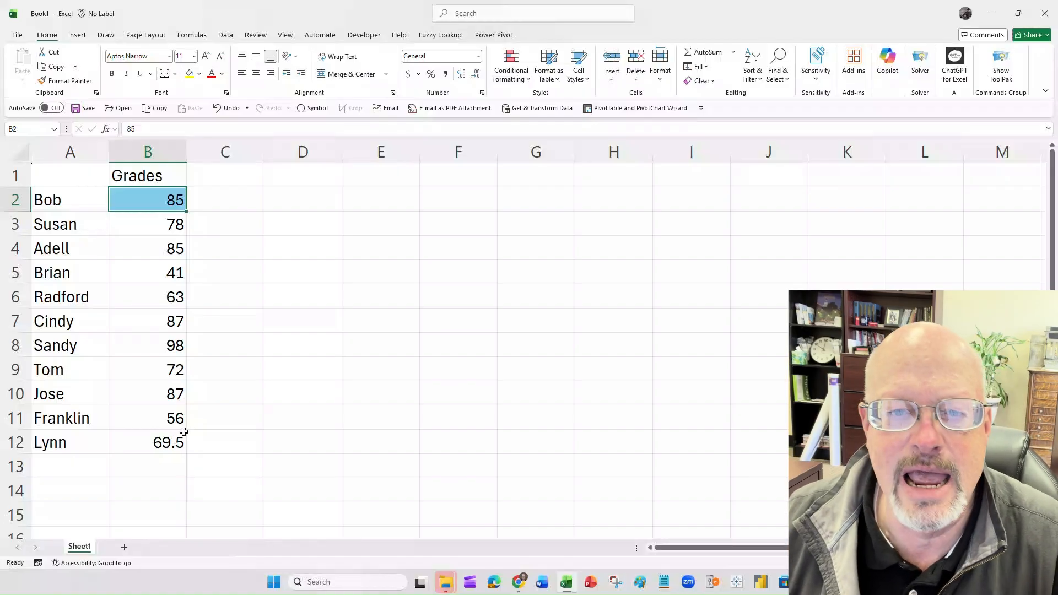
# - Copy cell B2's conditional formatting to the remaining grades in B3:B12 with Format Painter
pyautogui.rightClick(156, 202)
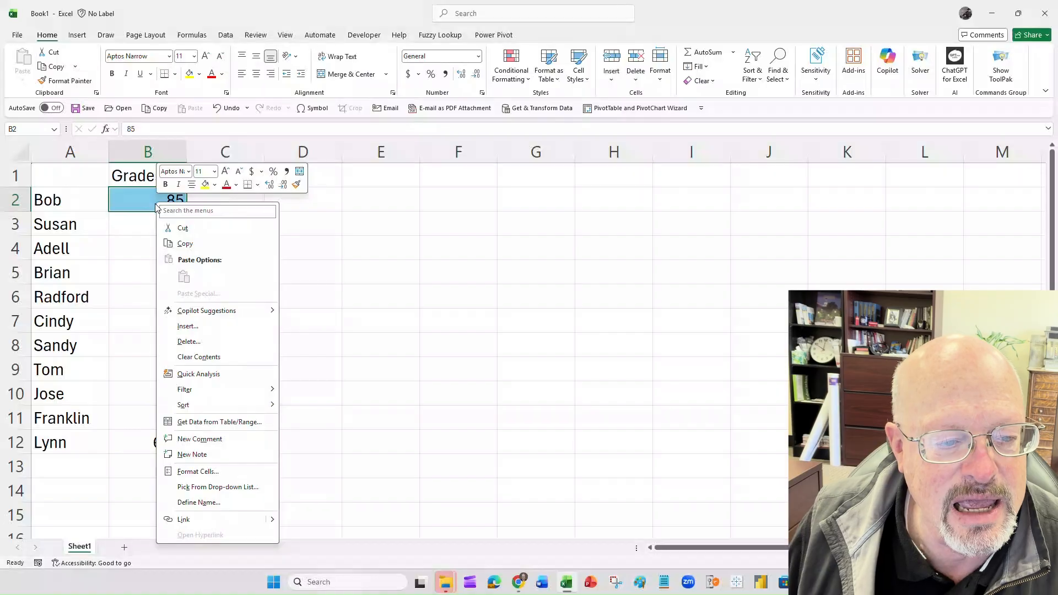
pyautogui.click(297, 188)
pyautogui.moveTo(165, 221); pyautogui.dragTo(164, 437)
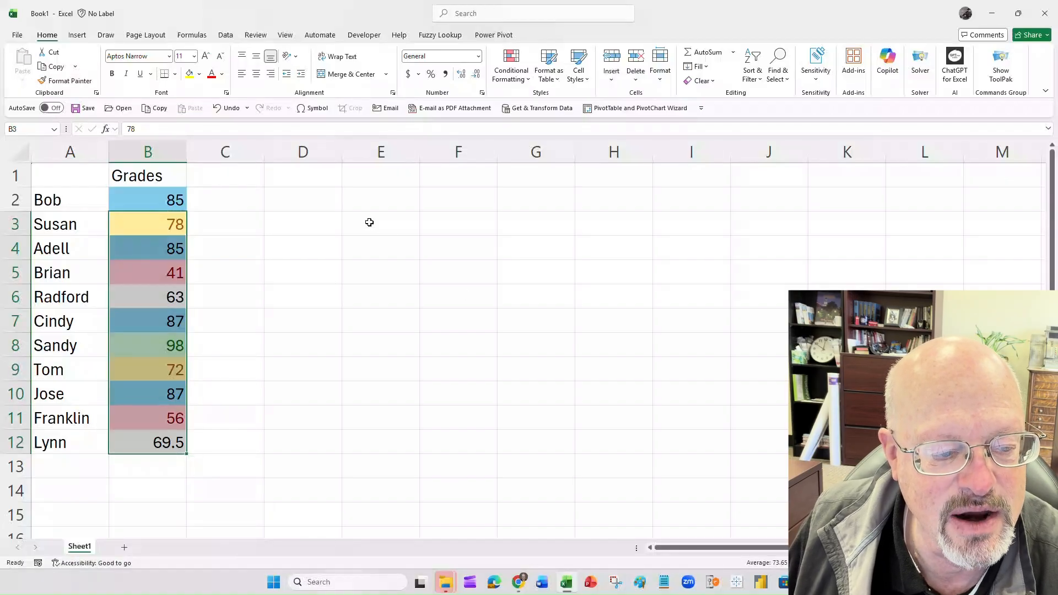
pyautogui.click(234, 236)
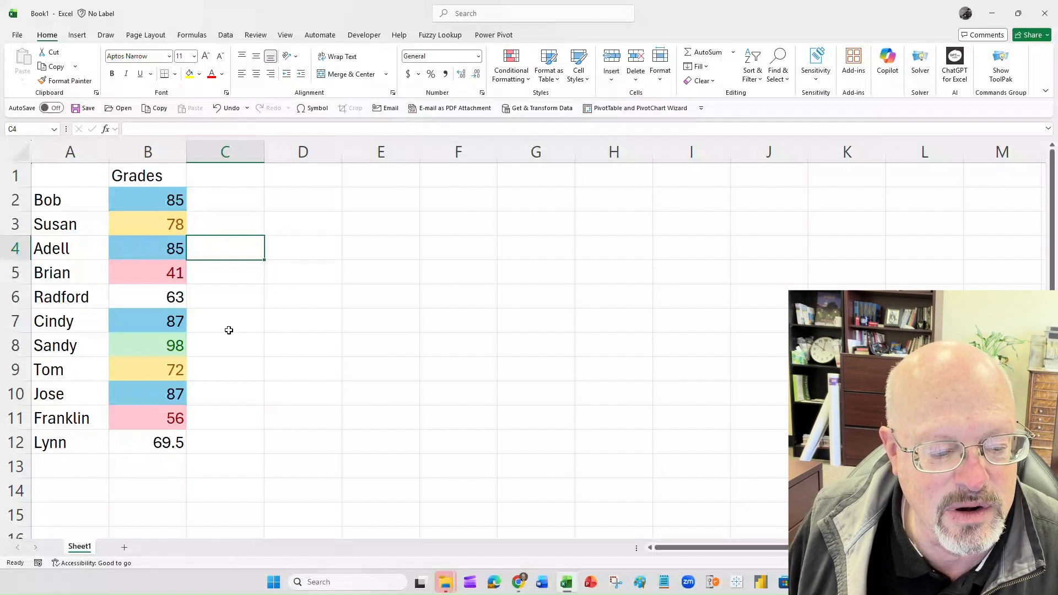
pyautogui.click(161, 202)
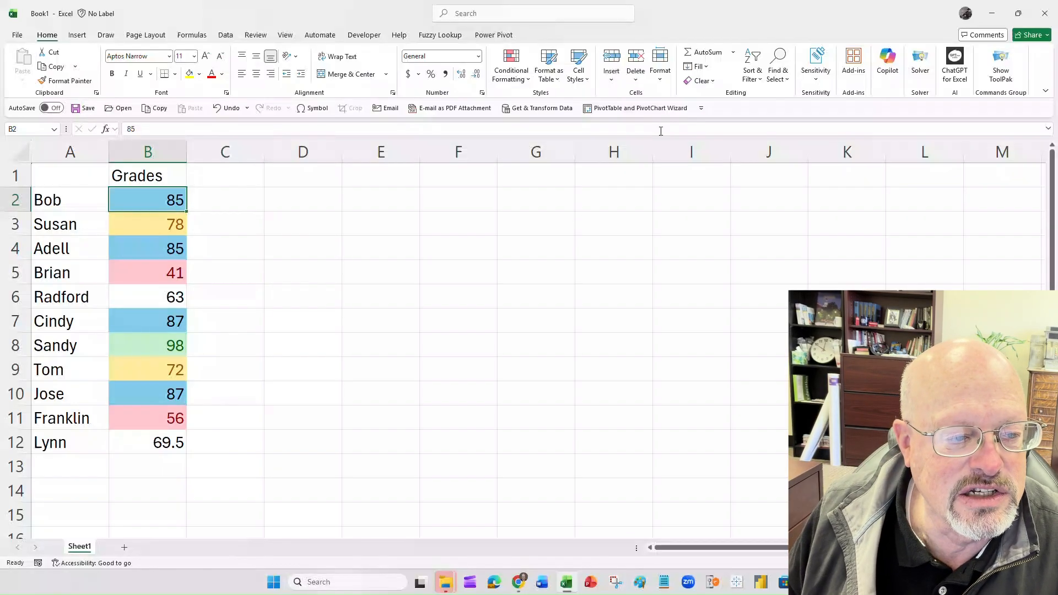
# - Change the header in B1 to "Exam 1" and add the header "Exam 2" in C1
pyautogui.click(160, 177)
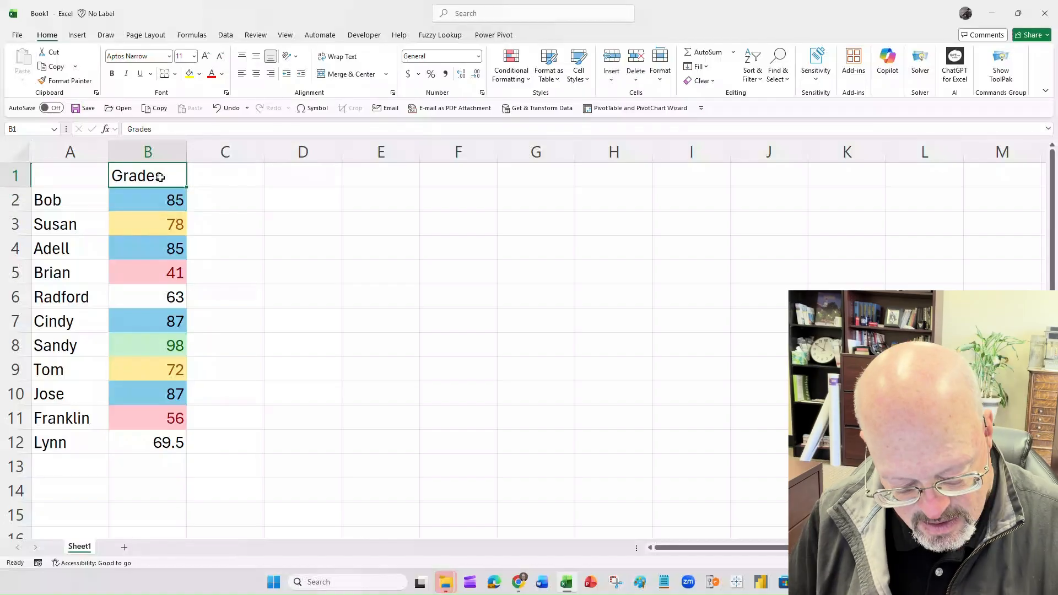
pyautogui.write('Exam 1')
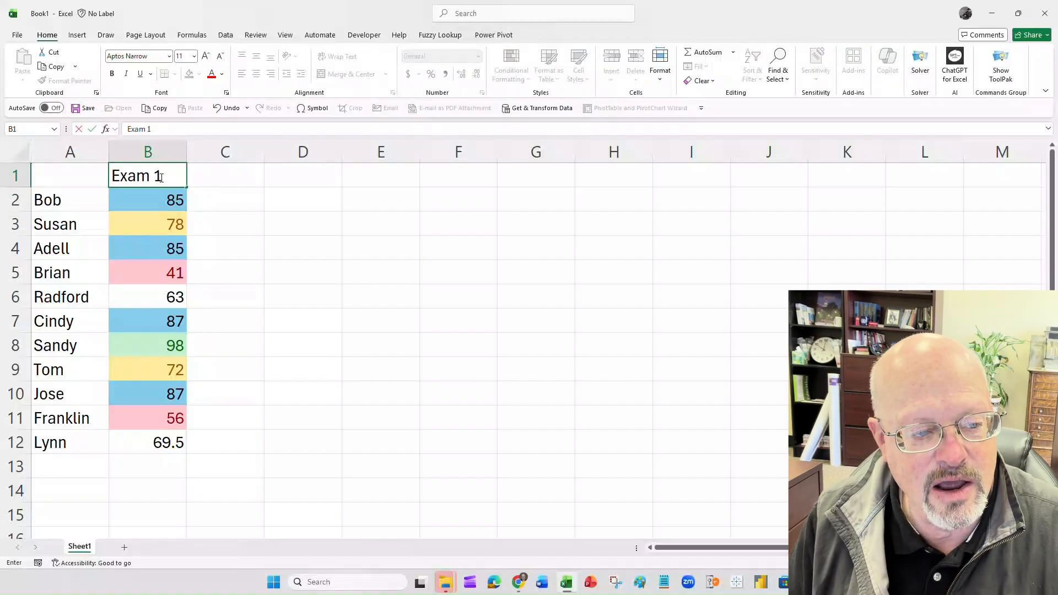
pyautogui.press('Tab')
pyautogui.write('#xam')
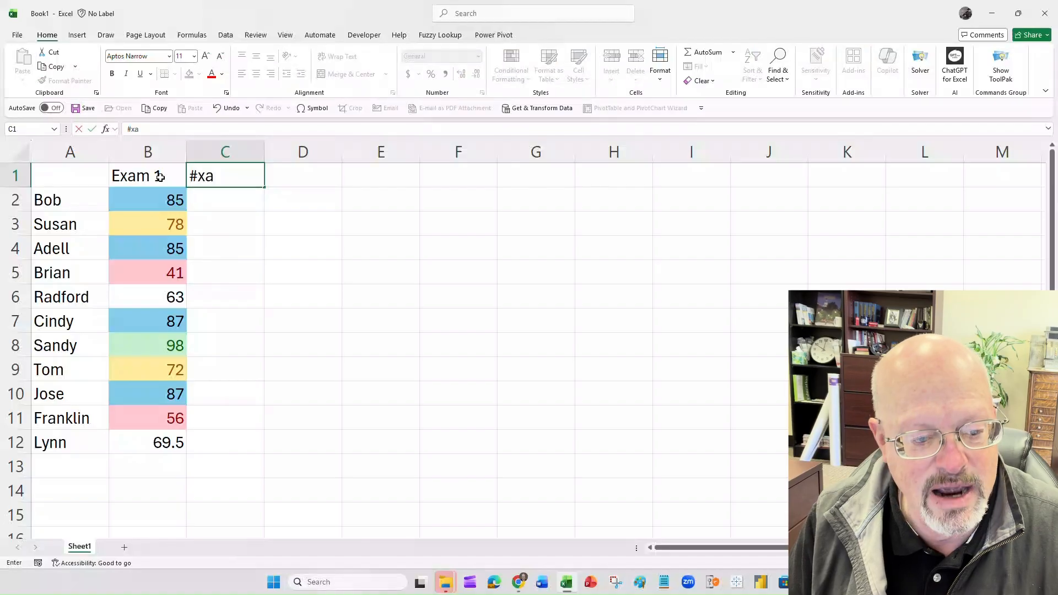
pyautogui.press('BackSpace')
pyautogui.press('BackSpace')
pyautogui.press('BackSpace')
pyautogui.press('BackSpace')
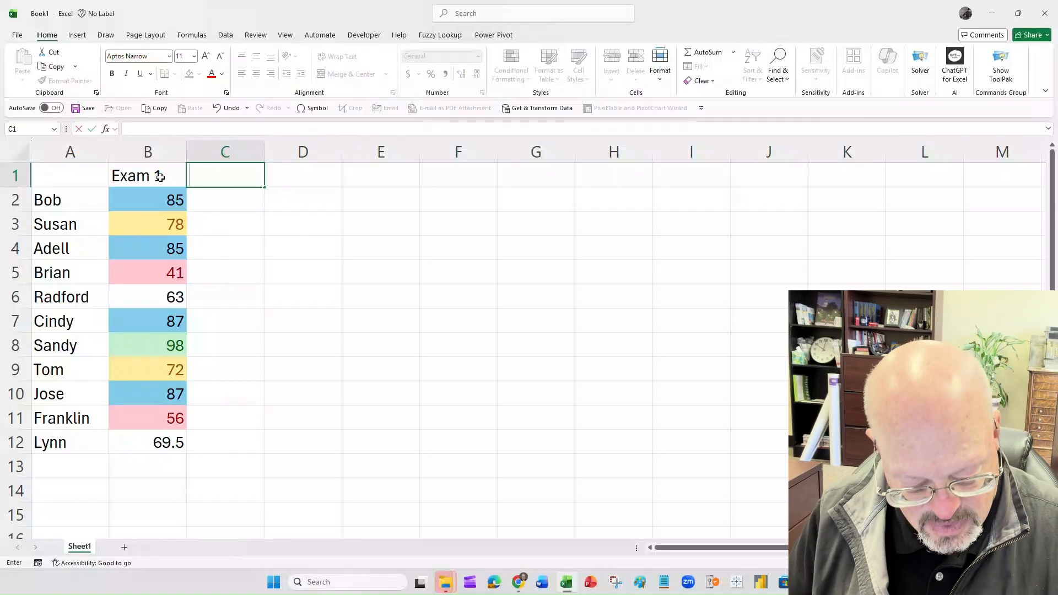
pyautogui.write('#')
pyautogui.press('BackSpace')
pyautogui.write('Ex')
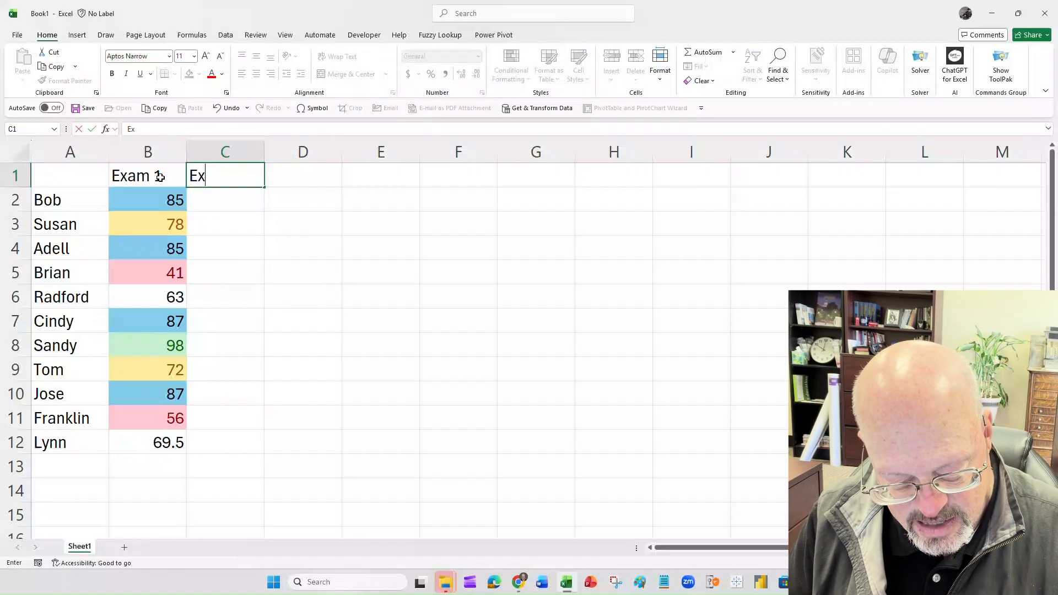
pyautogui.write('am 2')
pyautogui.press('Return')
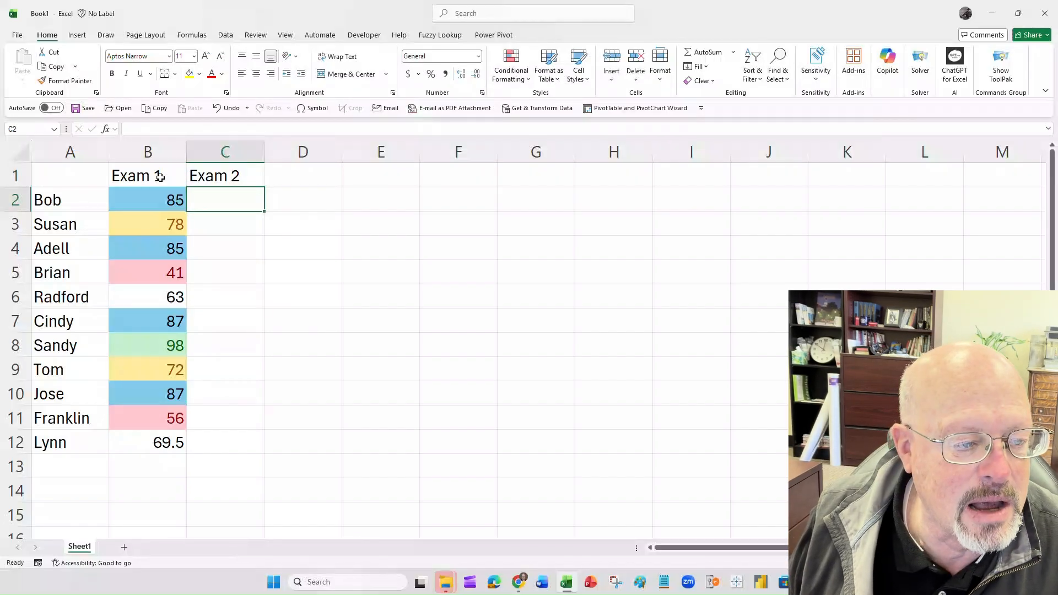
# - Enter the Exam 2 scores 91, 65, 62, 85, 96, 58, 86, 78, 69, 68 and 100 in cells C2 to C12
pyautogui.write('91')
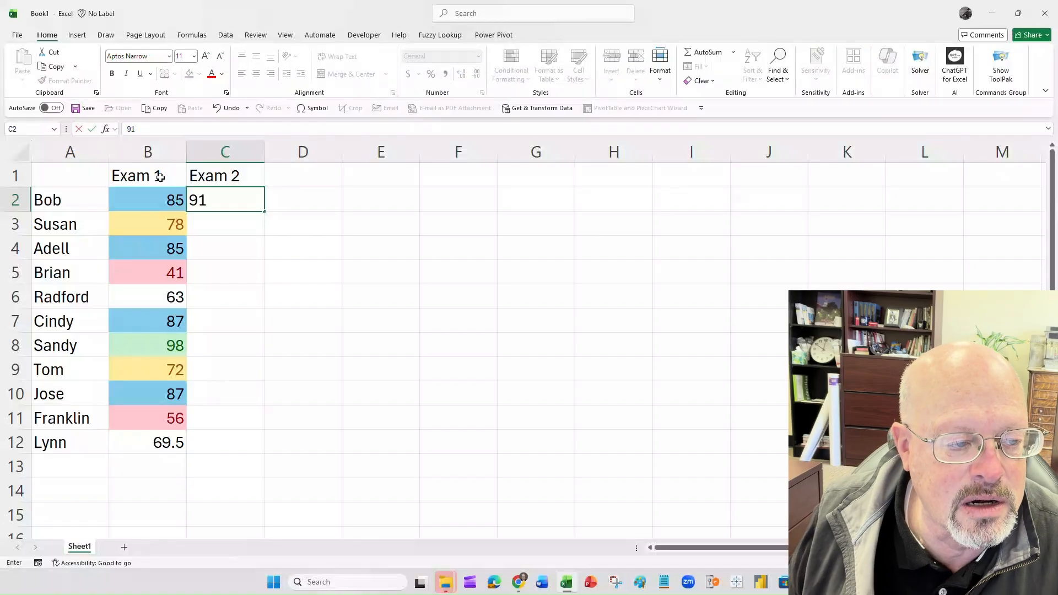
pyautogui.press('Return')
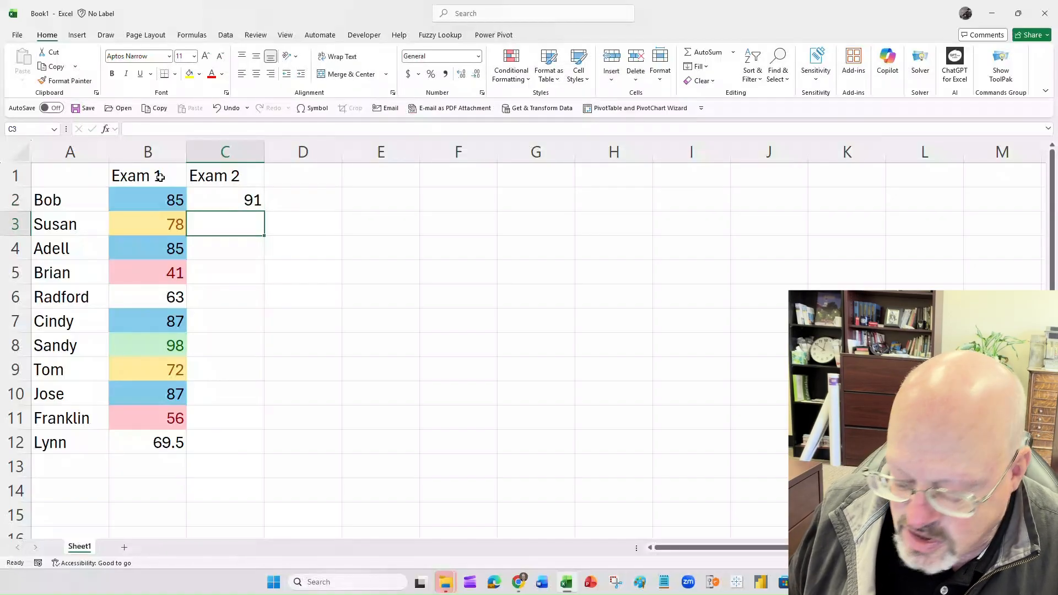
pyautogui.write('65')
pyautogui.press('Return')
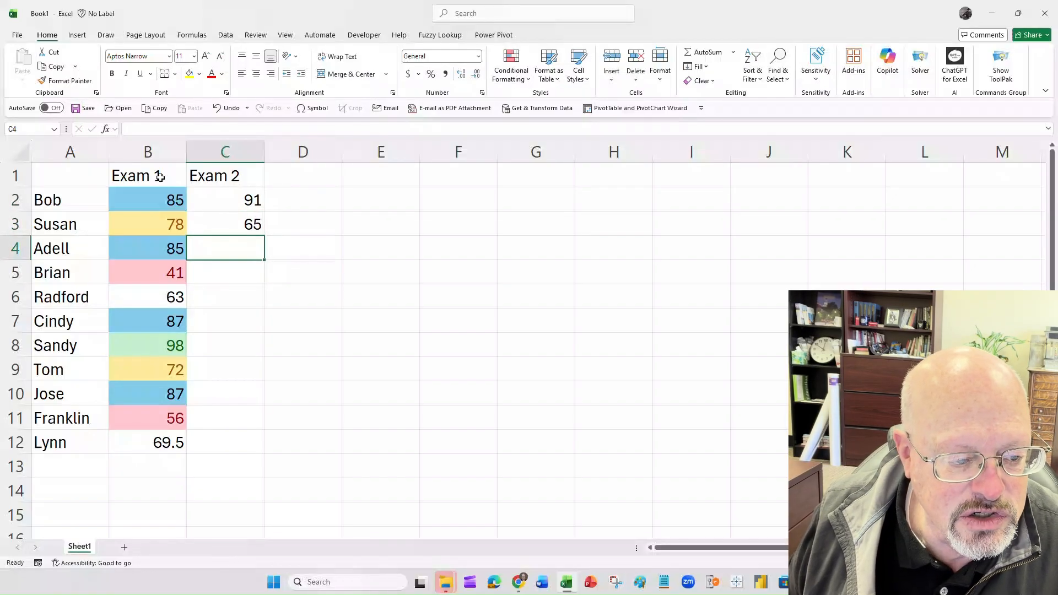
pyautogui.write('62')
pyautogui.press('Return')
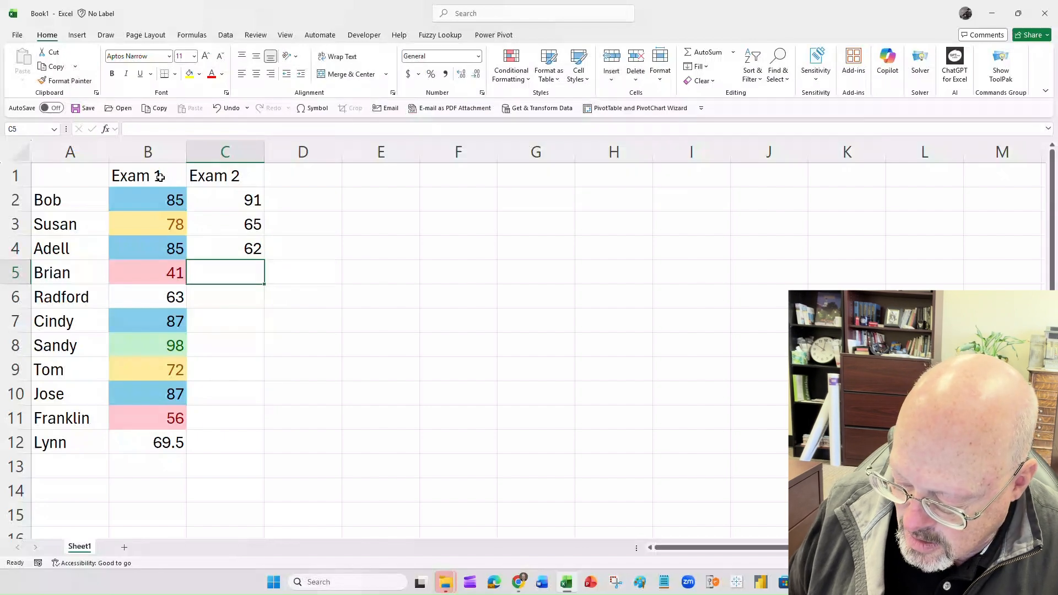
pyautogui.write('85')
pyautogui.press('Return')
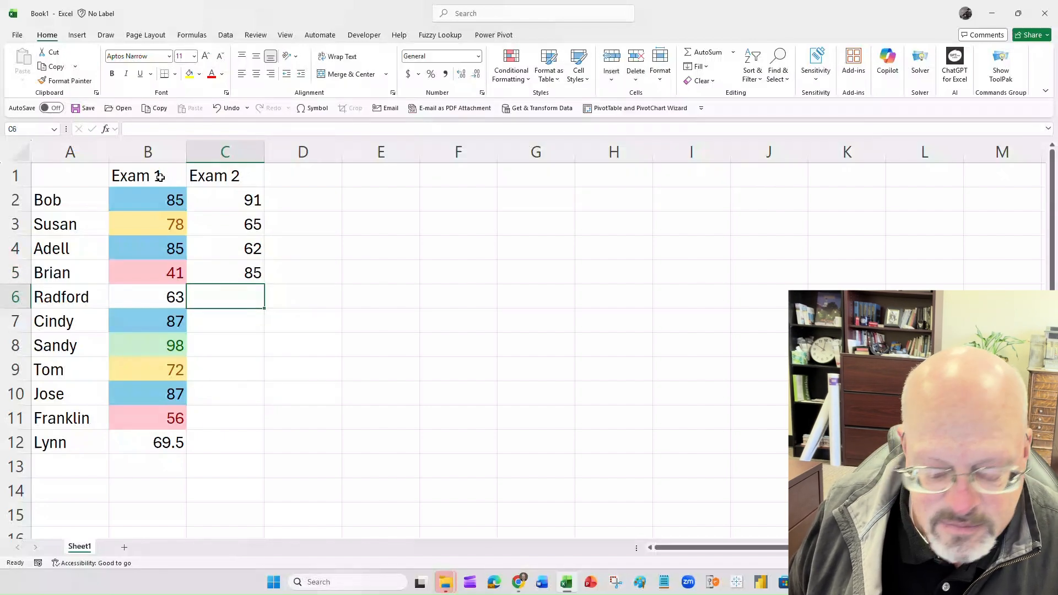
pyautogui.write('96')
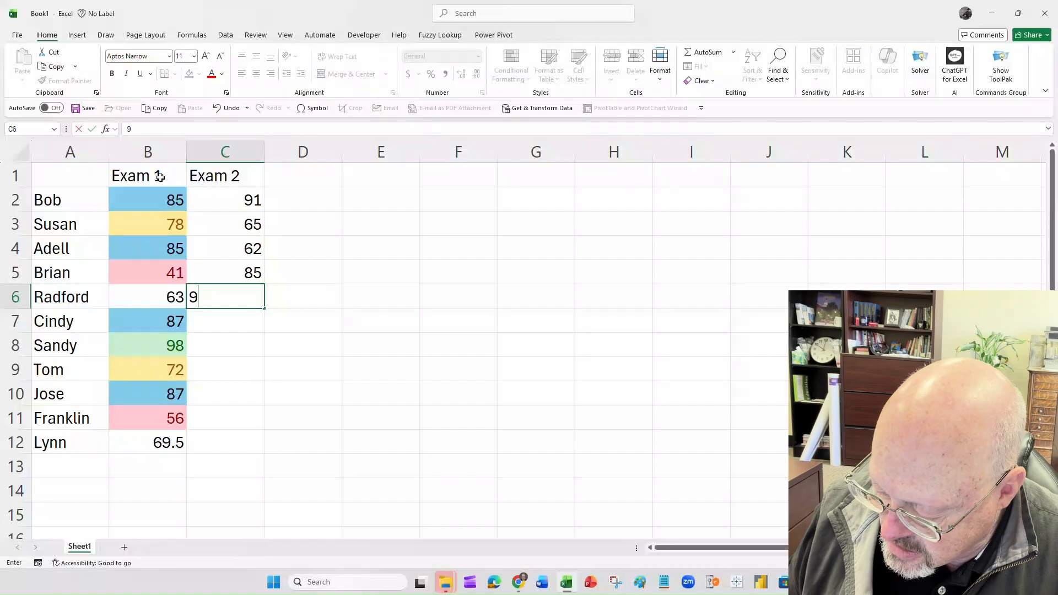
pyautogui.press('Return')
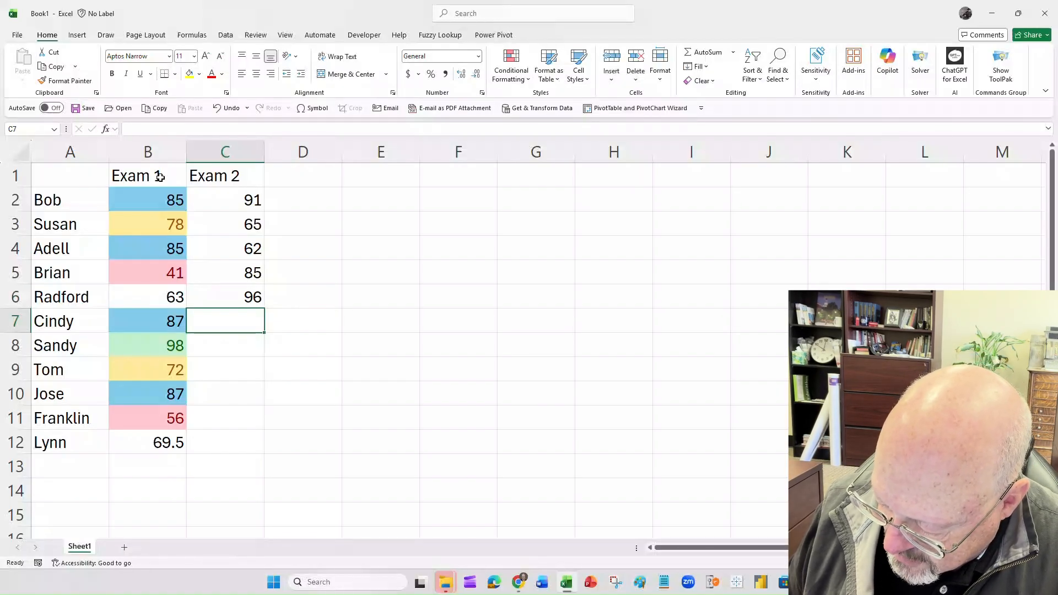
pyautogui.write('58')
pyautogui.press('Return')
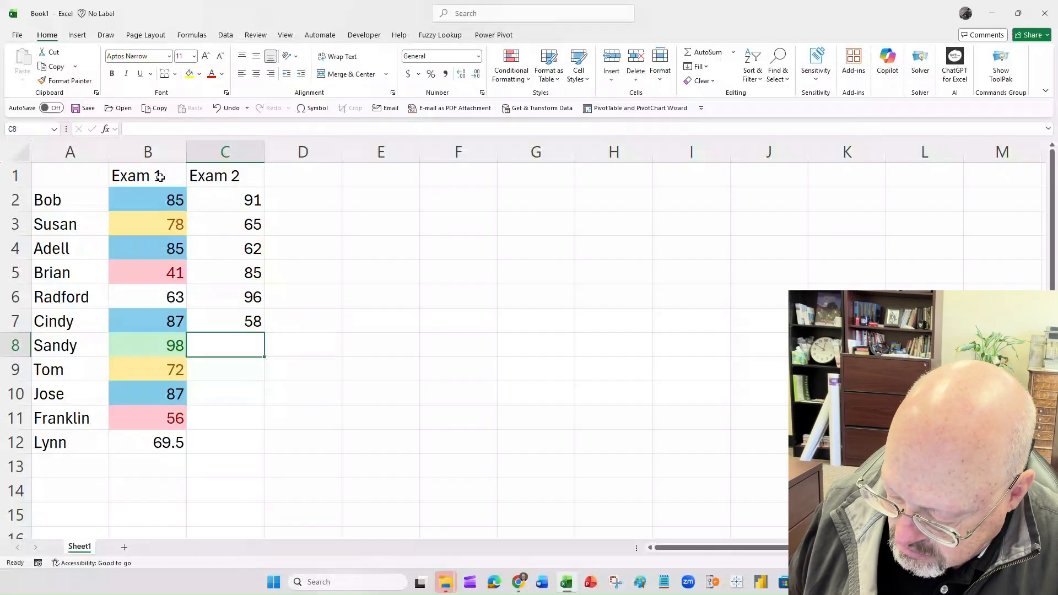
pyautogui.write('86')
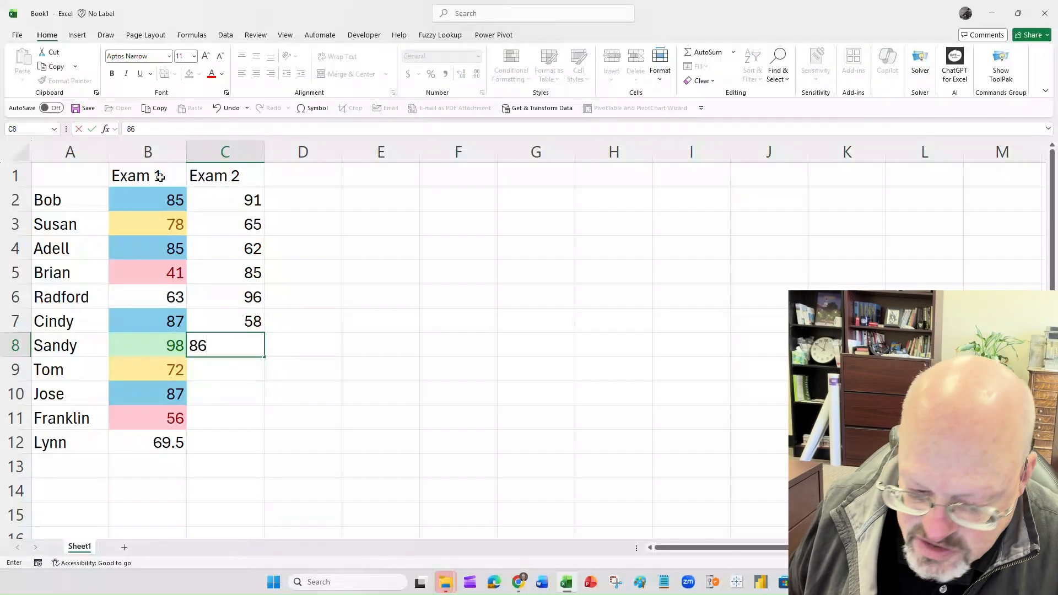
pyautogui.press('Return')
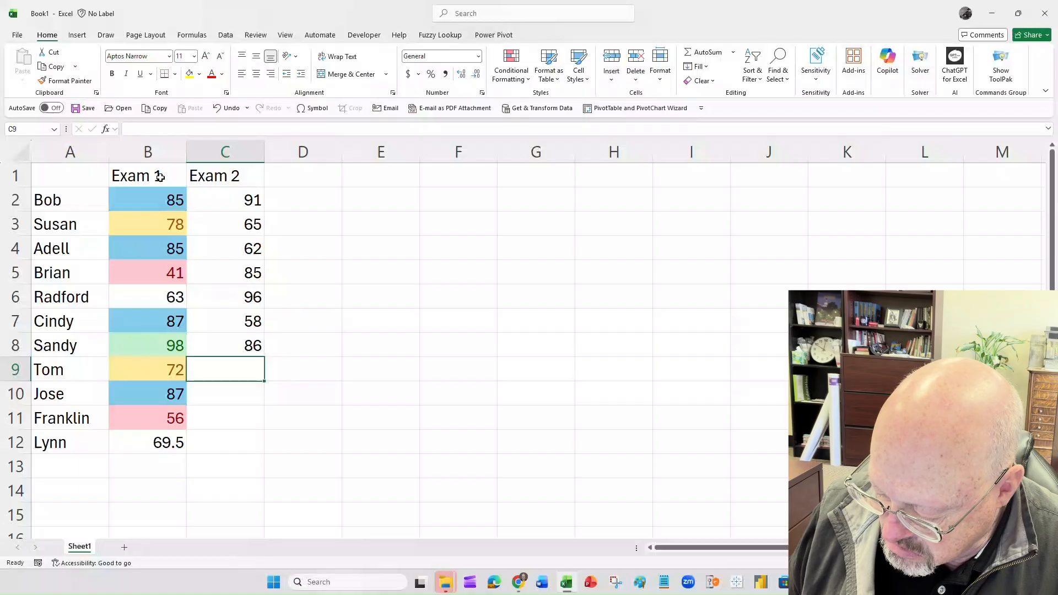
pyautogui.write('78')
pyautogui.press('Return')
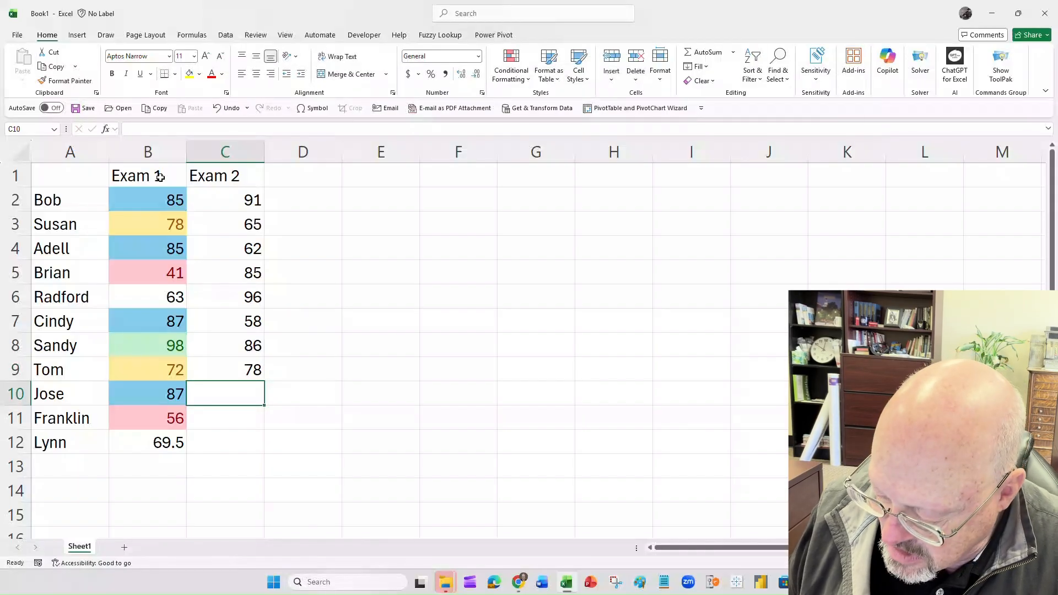
pyautogui.write('69')
pyautogui.press('Return')
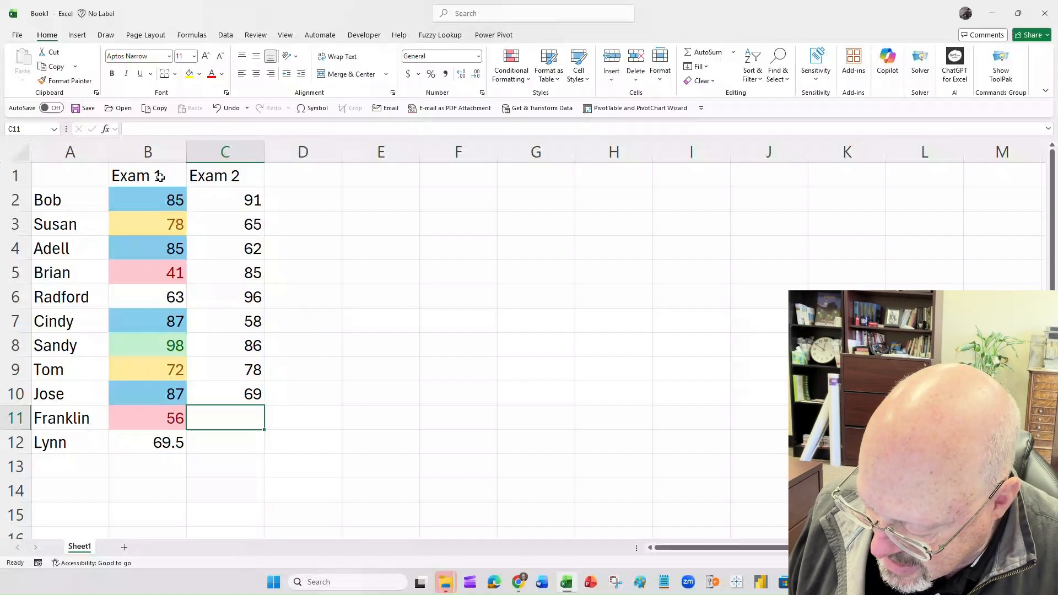
pyautogui.write('68')
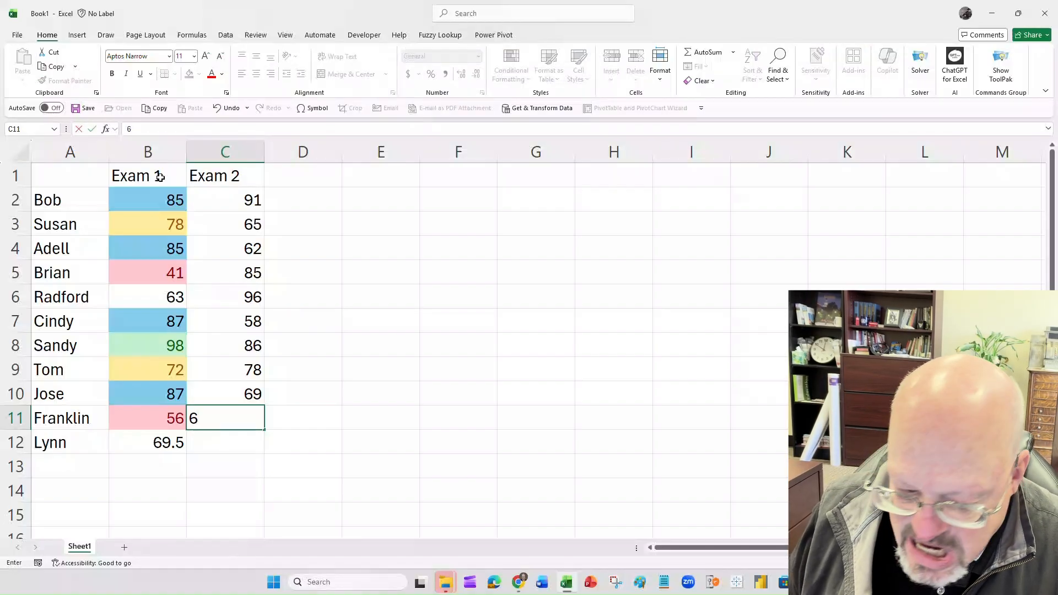
pyautogui.press('Return')
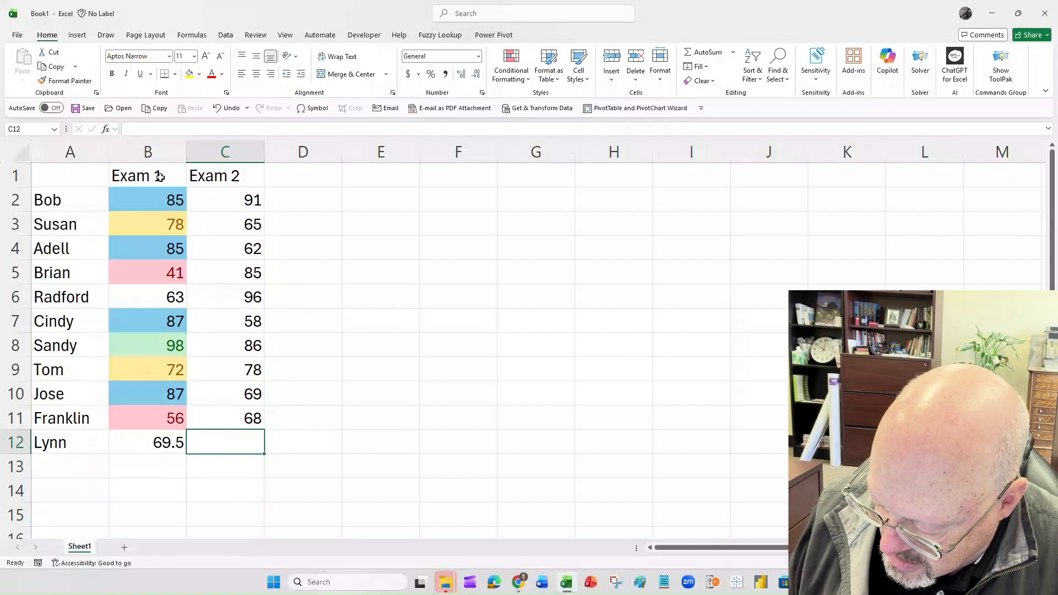
pyautogui.write('100')
pyautogui.press('Return')
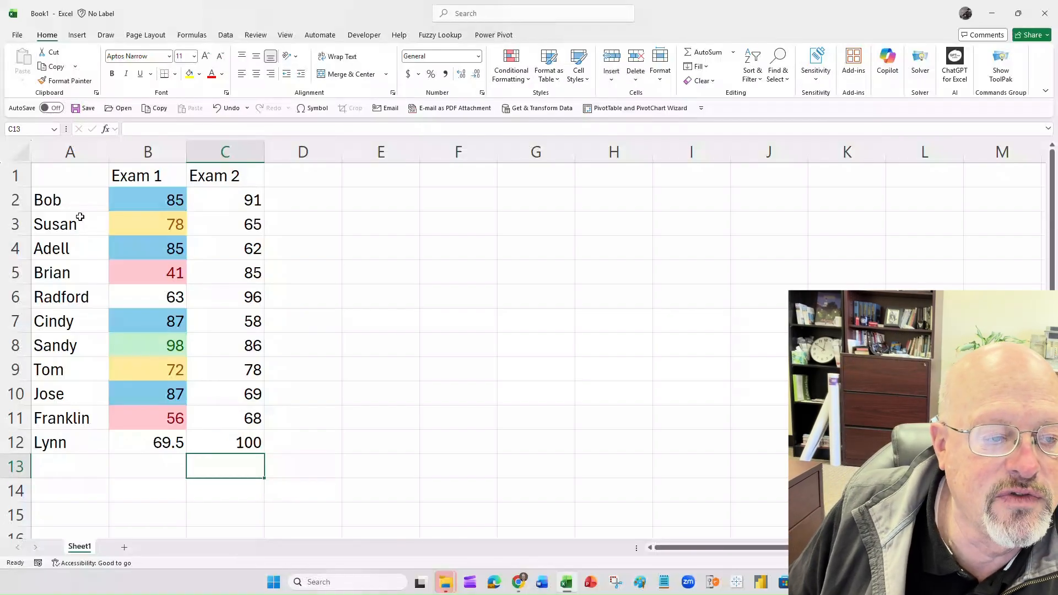
# - Copy cell B2's conditional formatting to the Exam 2 scores in C2:C12 with Format Painter
pyautogui.click(144, 200)
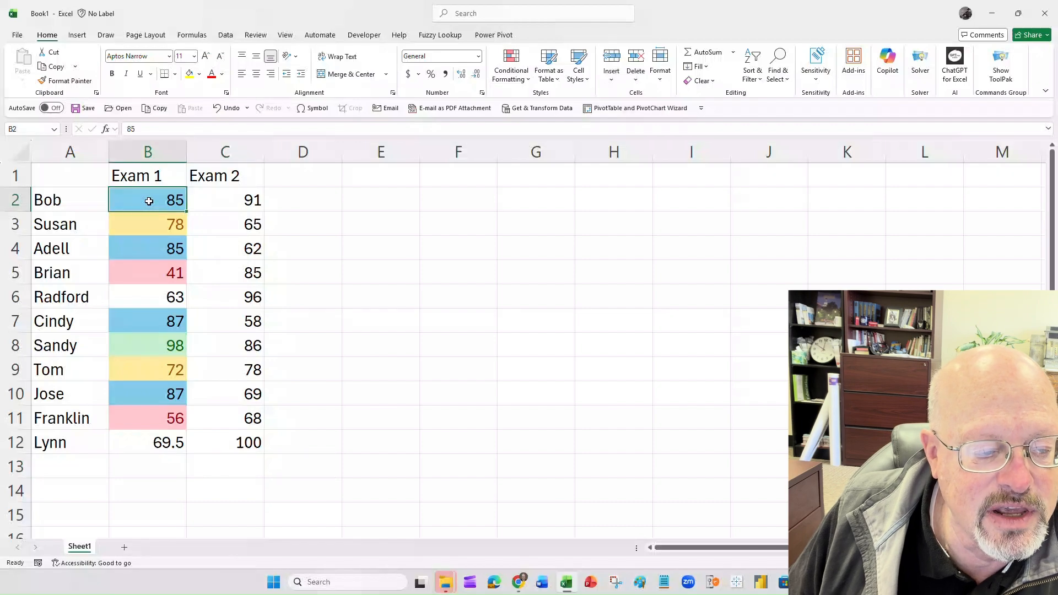
pyautogui.rightClick(148, 200)
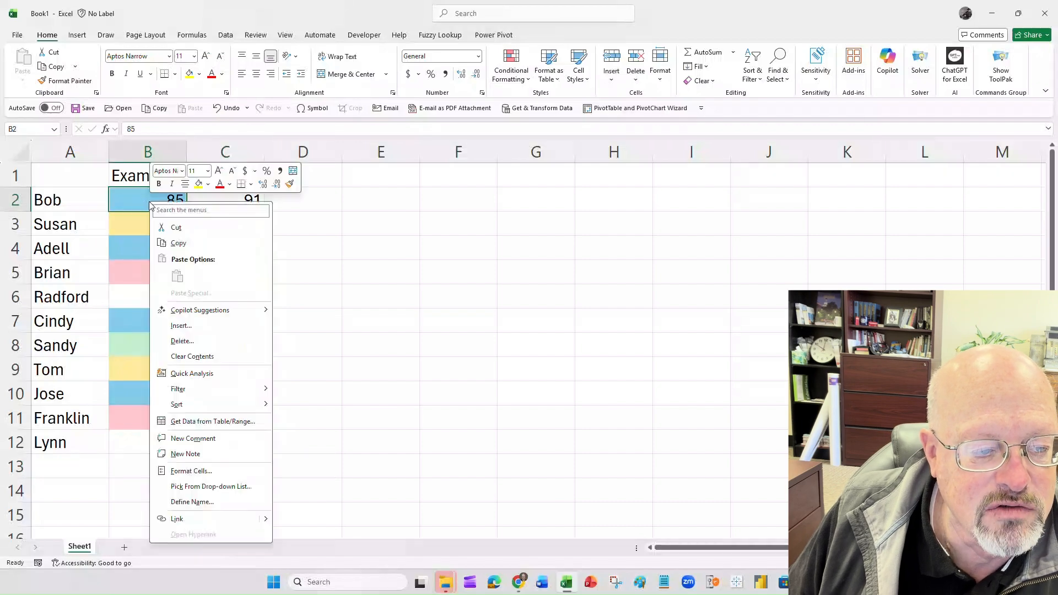
pyautogui.click(289, 183)
pyautogui.moveTo(235, 197)
pyautogui.mouseDown()
pyautogui.moveTo(227, 201)
pyautogui.moveTo(228, 442)
pyautogui.mouseUp()
pyautogui.click(319, 271)
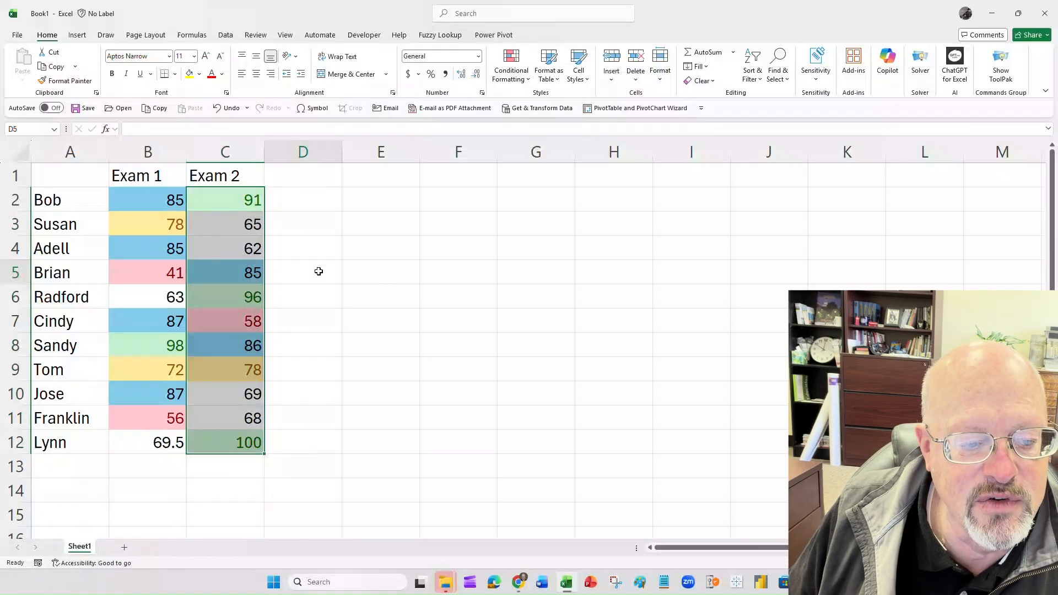